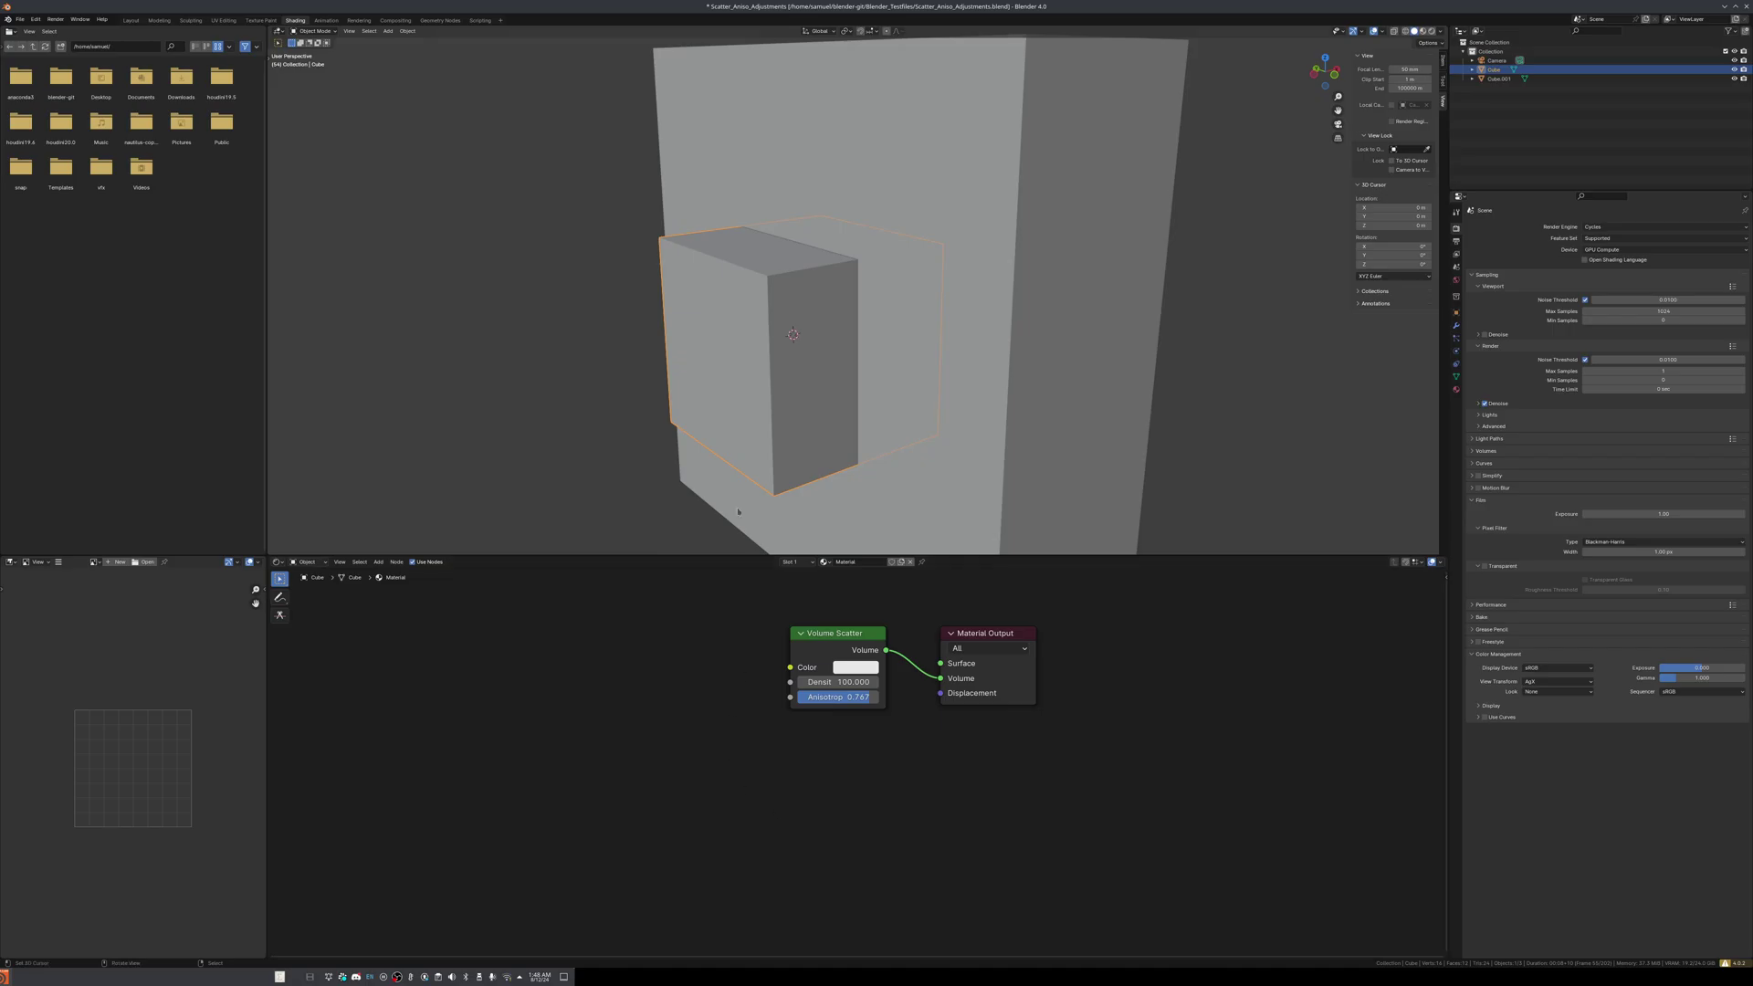
- Switch the viewport to Rendered shading to preview the cubes over the photo background
middle_click_drag(751, 470, 816, 483)
key("z")
left_click(852, 311)
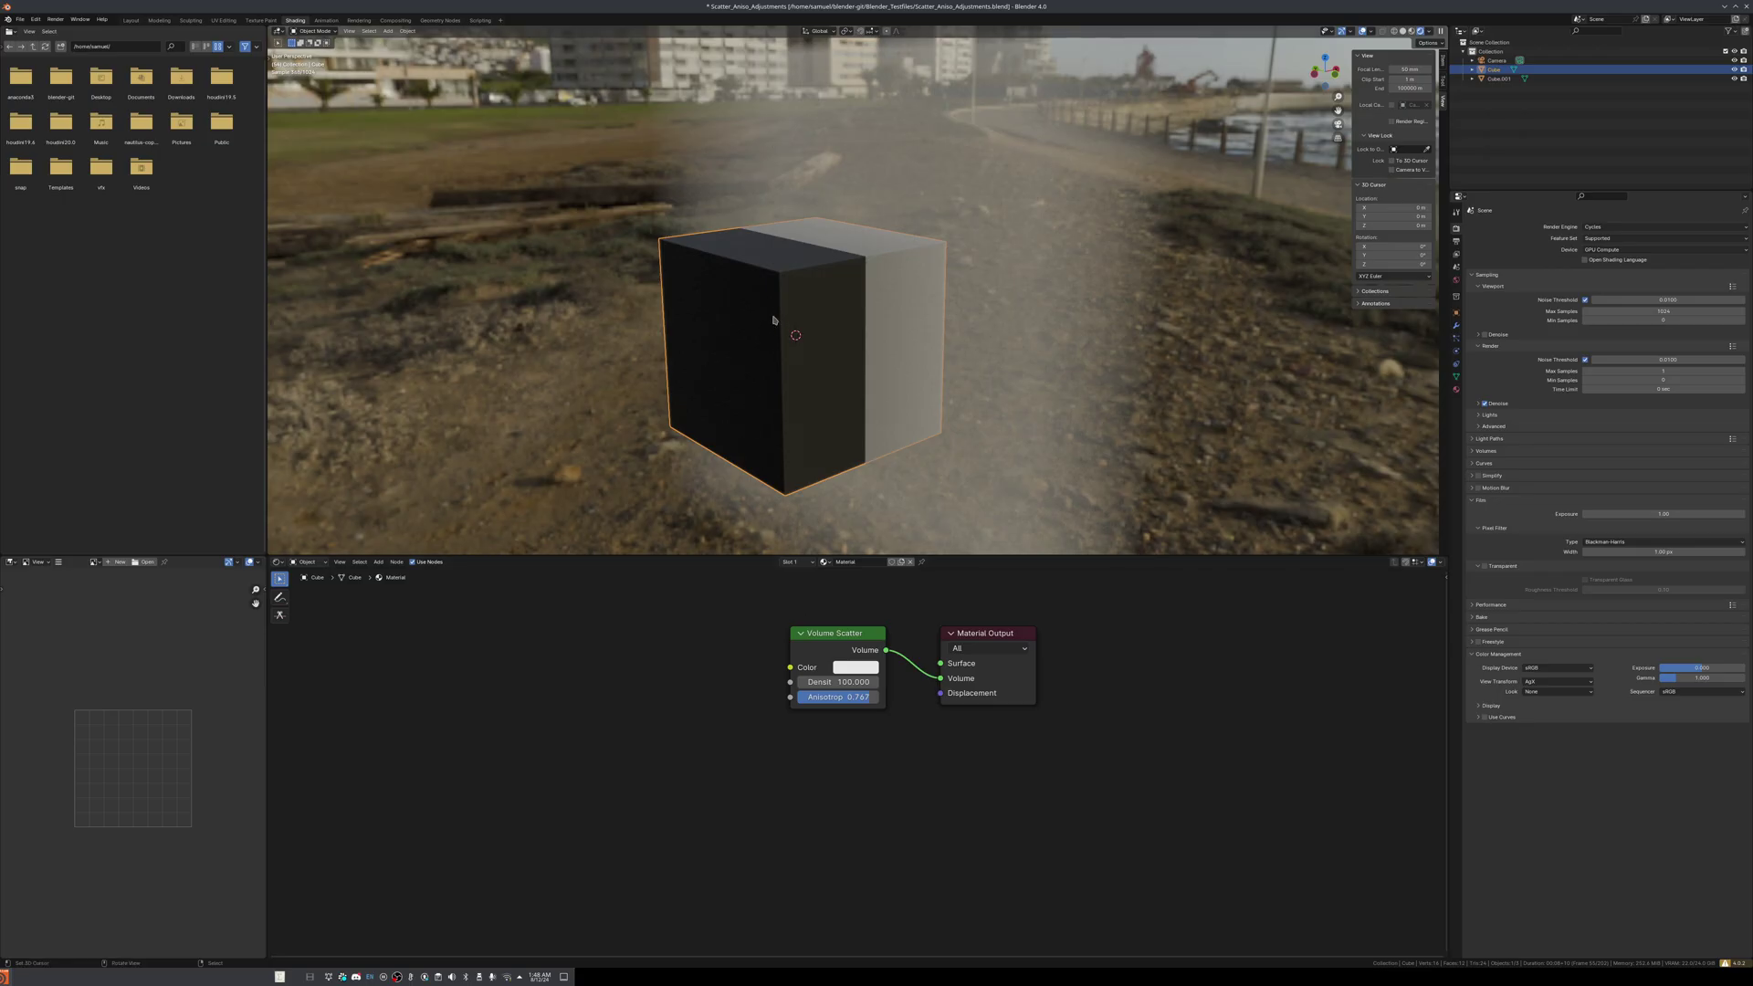
- Select the large hazy cube and the small dense cube to inspect their Volume Scatter materials
left_click(977, 247)
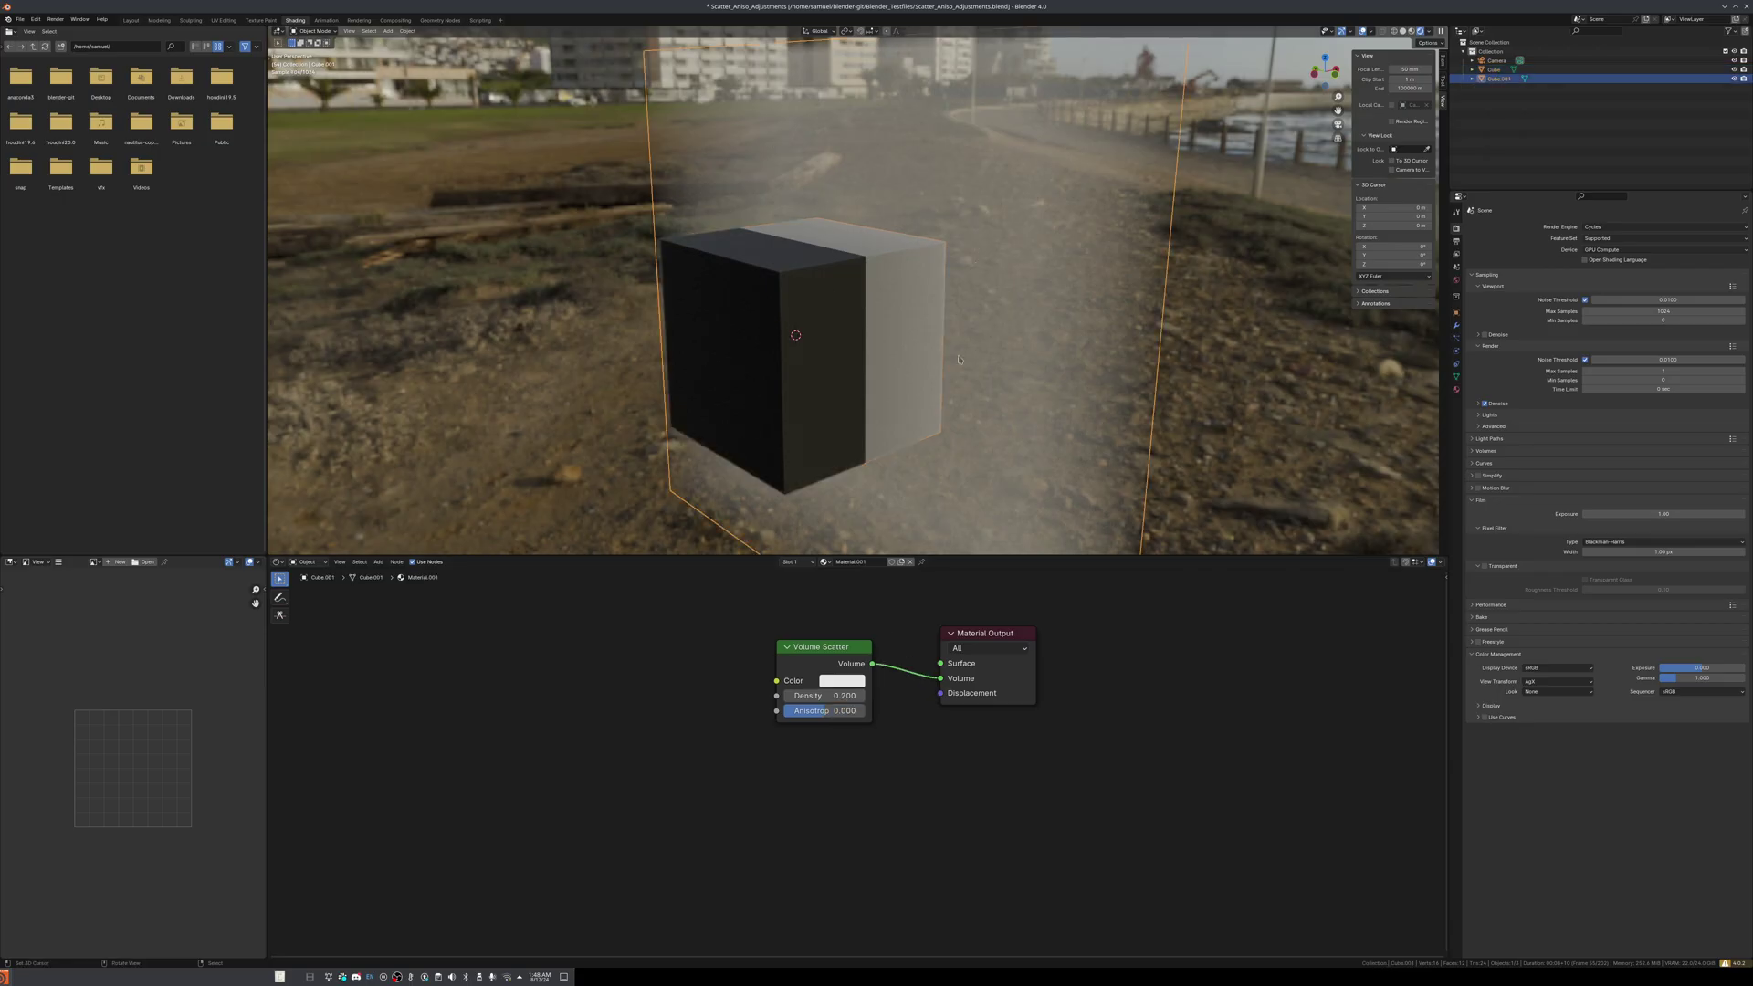
left_click(876, 292)
key("ctrl+z")
- Move the small dense cube left toward the hazy volume's edge
key("ctrl+shift+z")
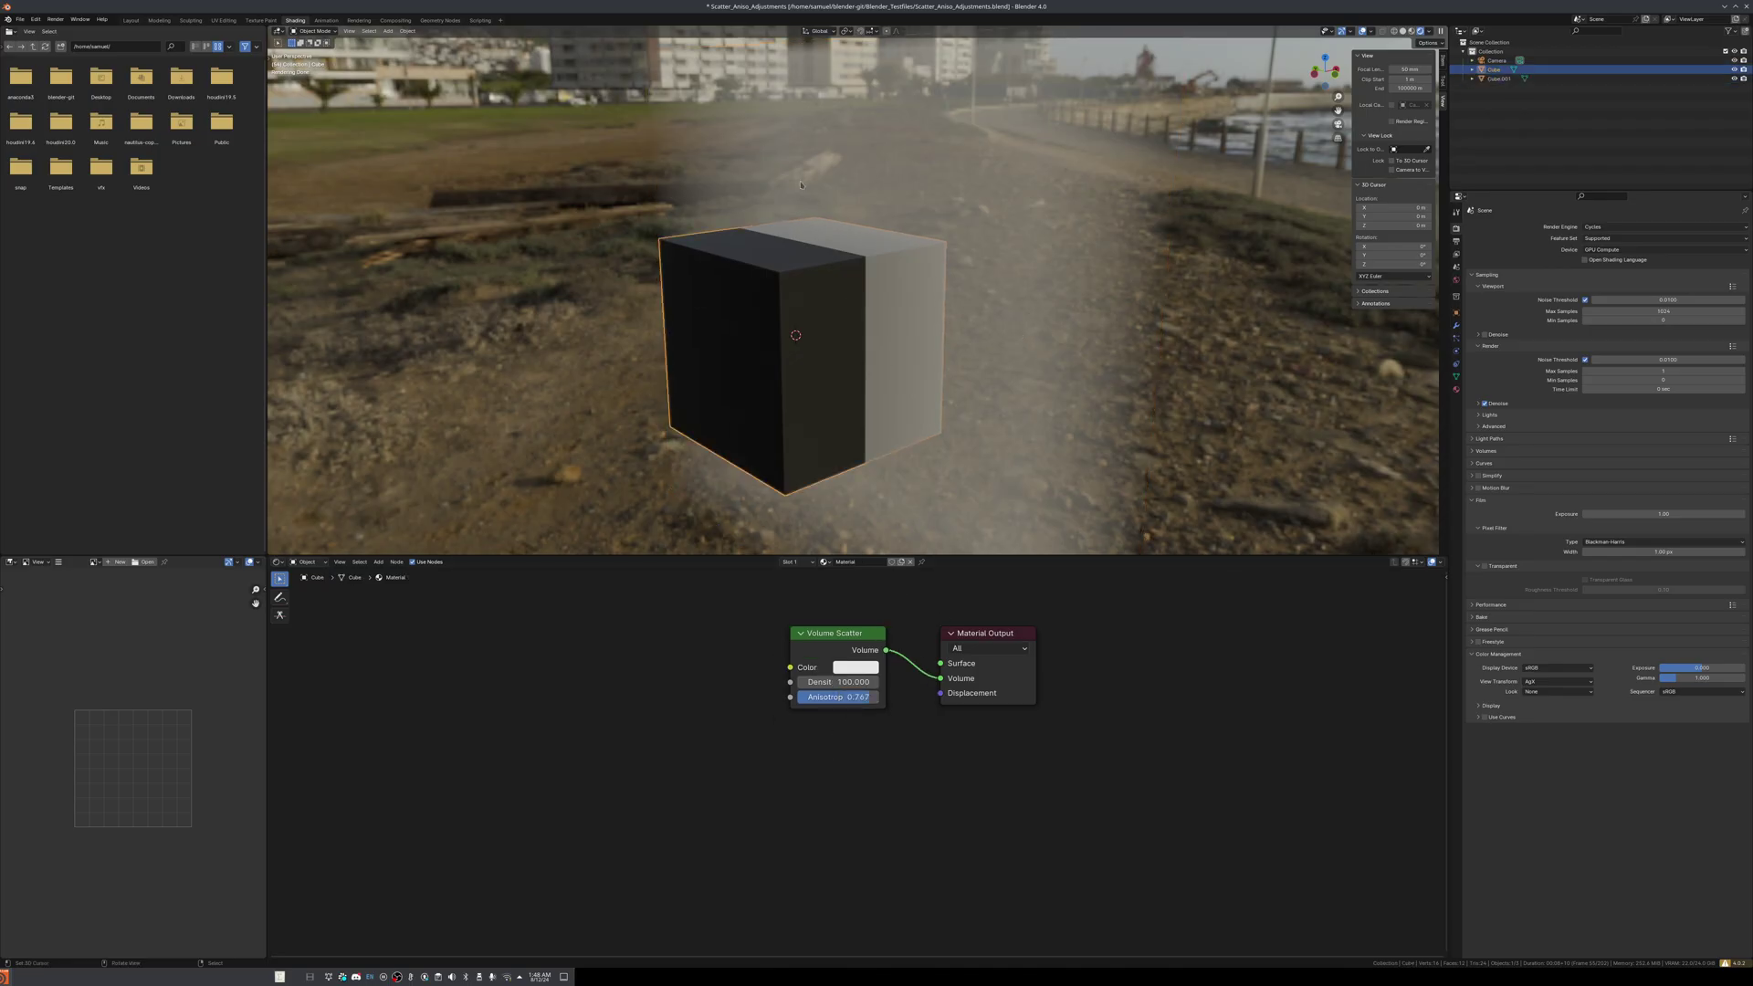
scroll(847, 299, "up", 5)
middle_click_drag(850, 297, 839, 305)
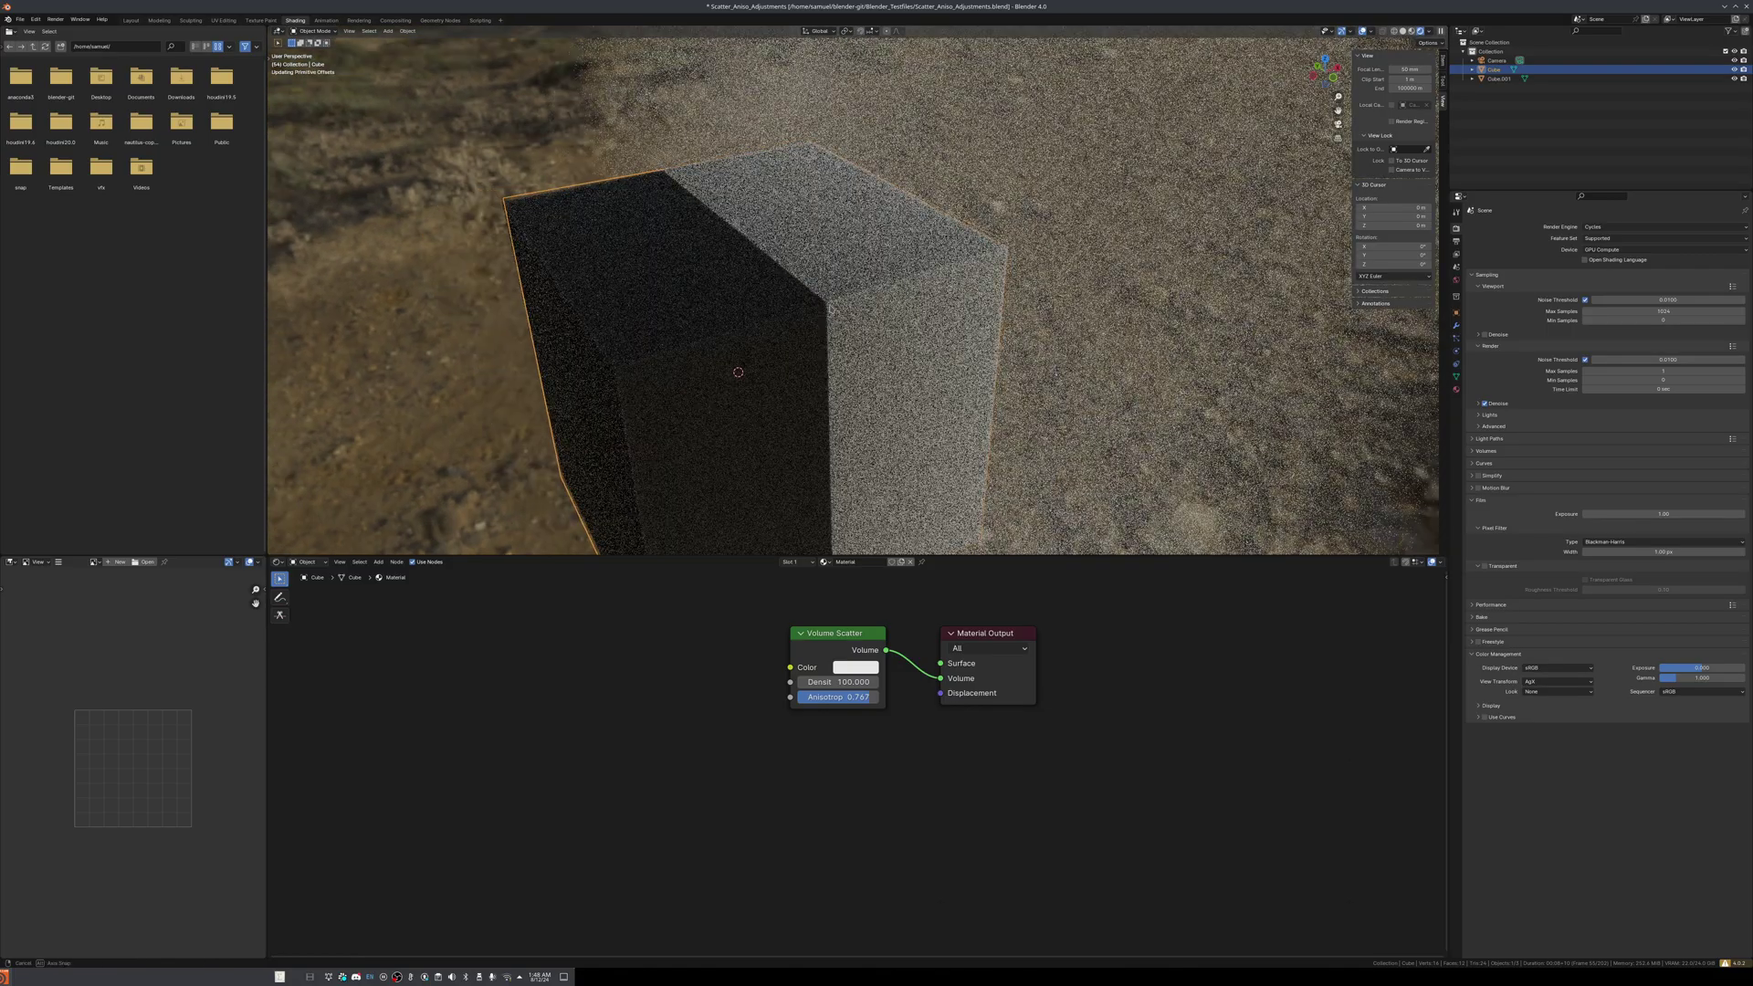
scroll(838, 305, "down", 3)
scroll(827, 309, "down", 3)
key("g")
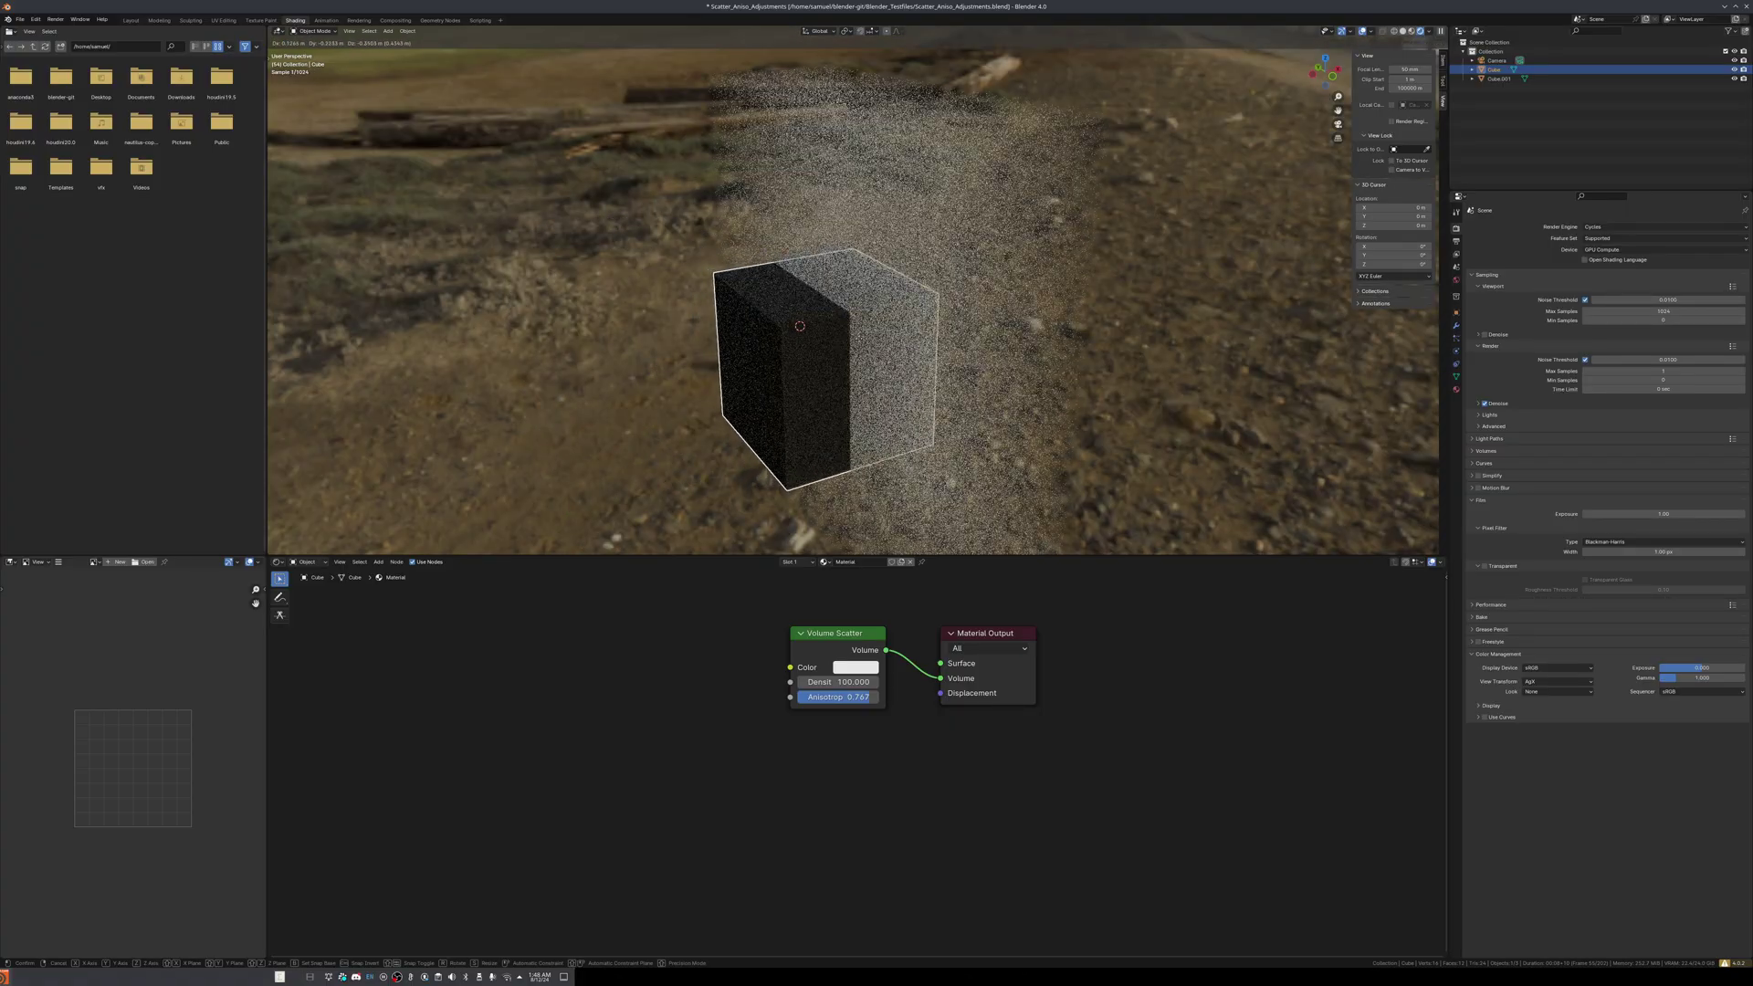
left_click(750, 317)
- Orbit around the moved cube, select the large volume cube, and return to Solid shading
mouse_move(750, 316)
middle_mouse_down()
mouse_move(879, 350)
mouse_move(1112, 303)
middle_mouse_up()
left_click(1112, 303)
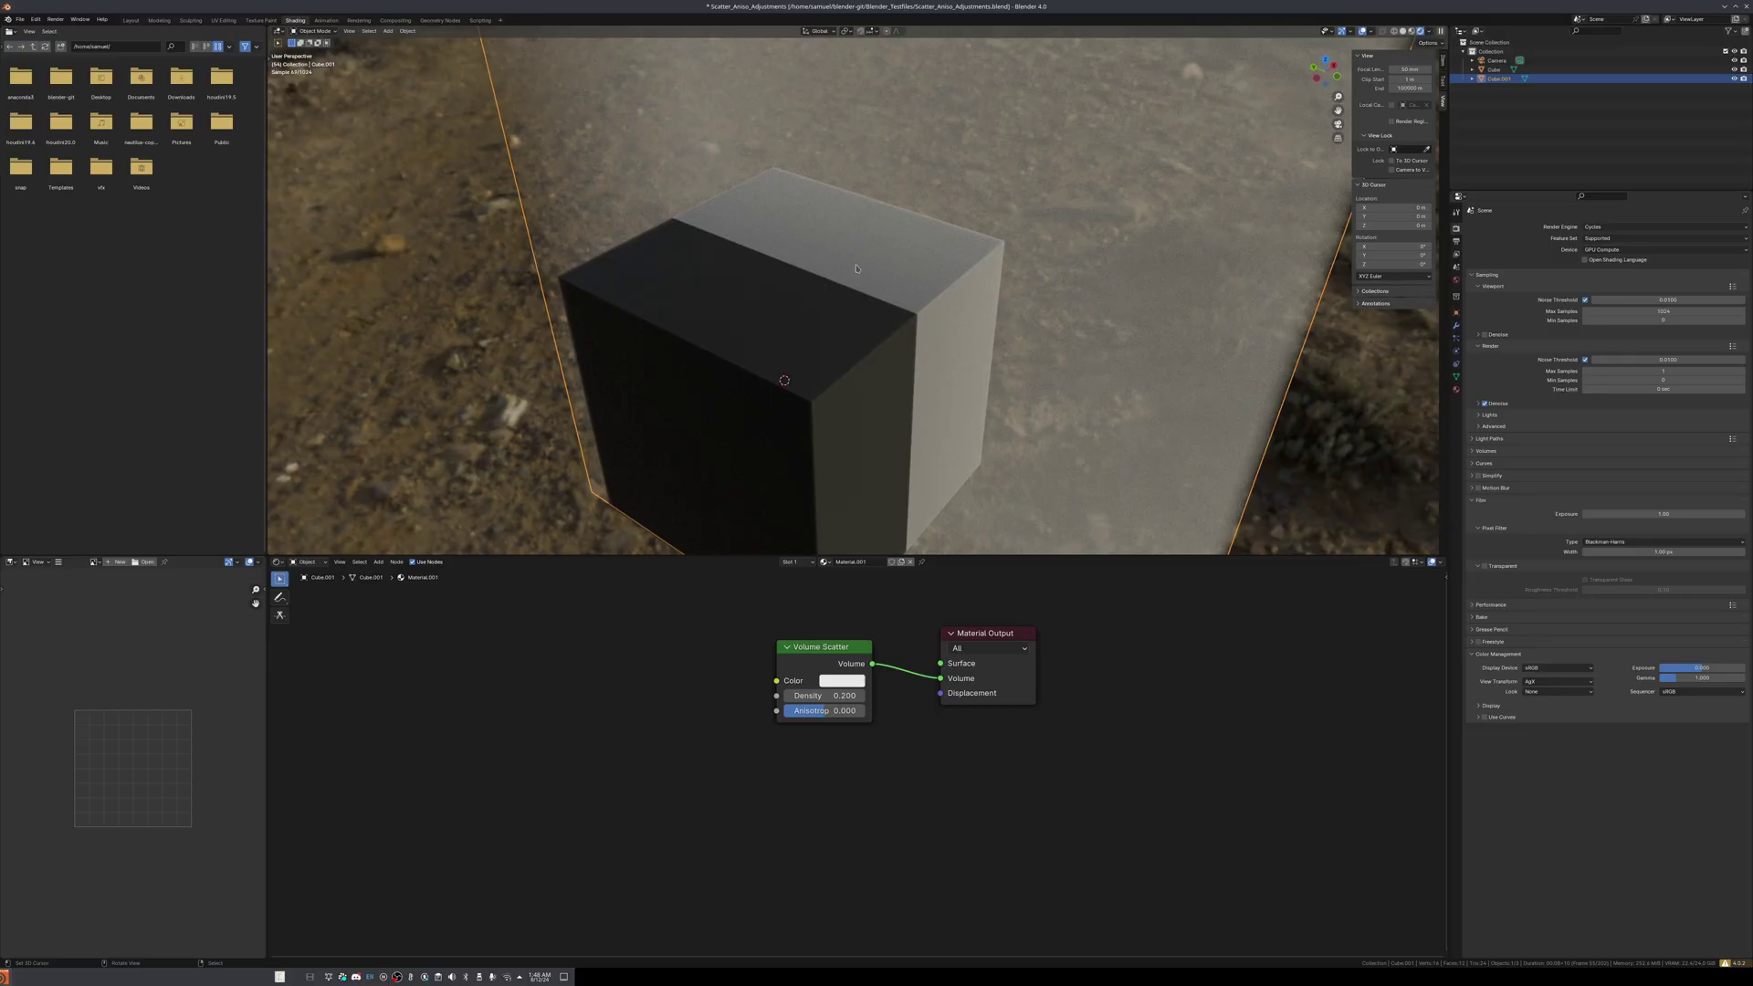
middle_click_drag(949, 274, 1096, 340)
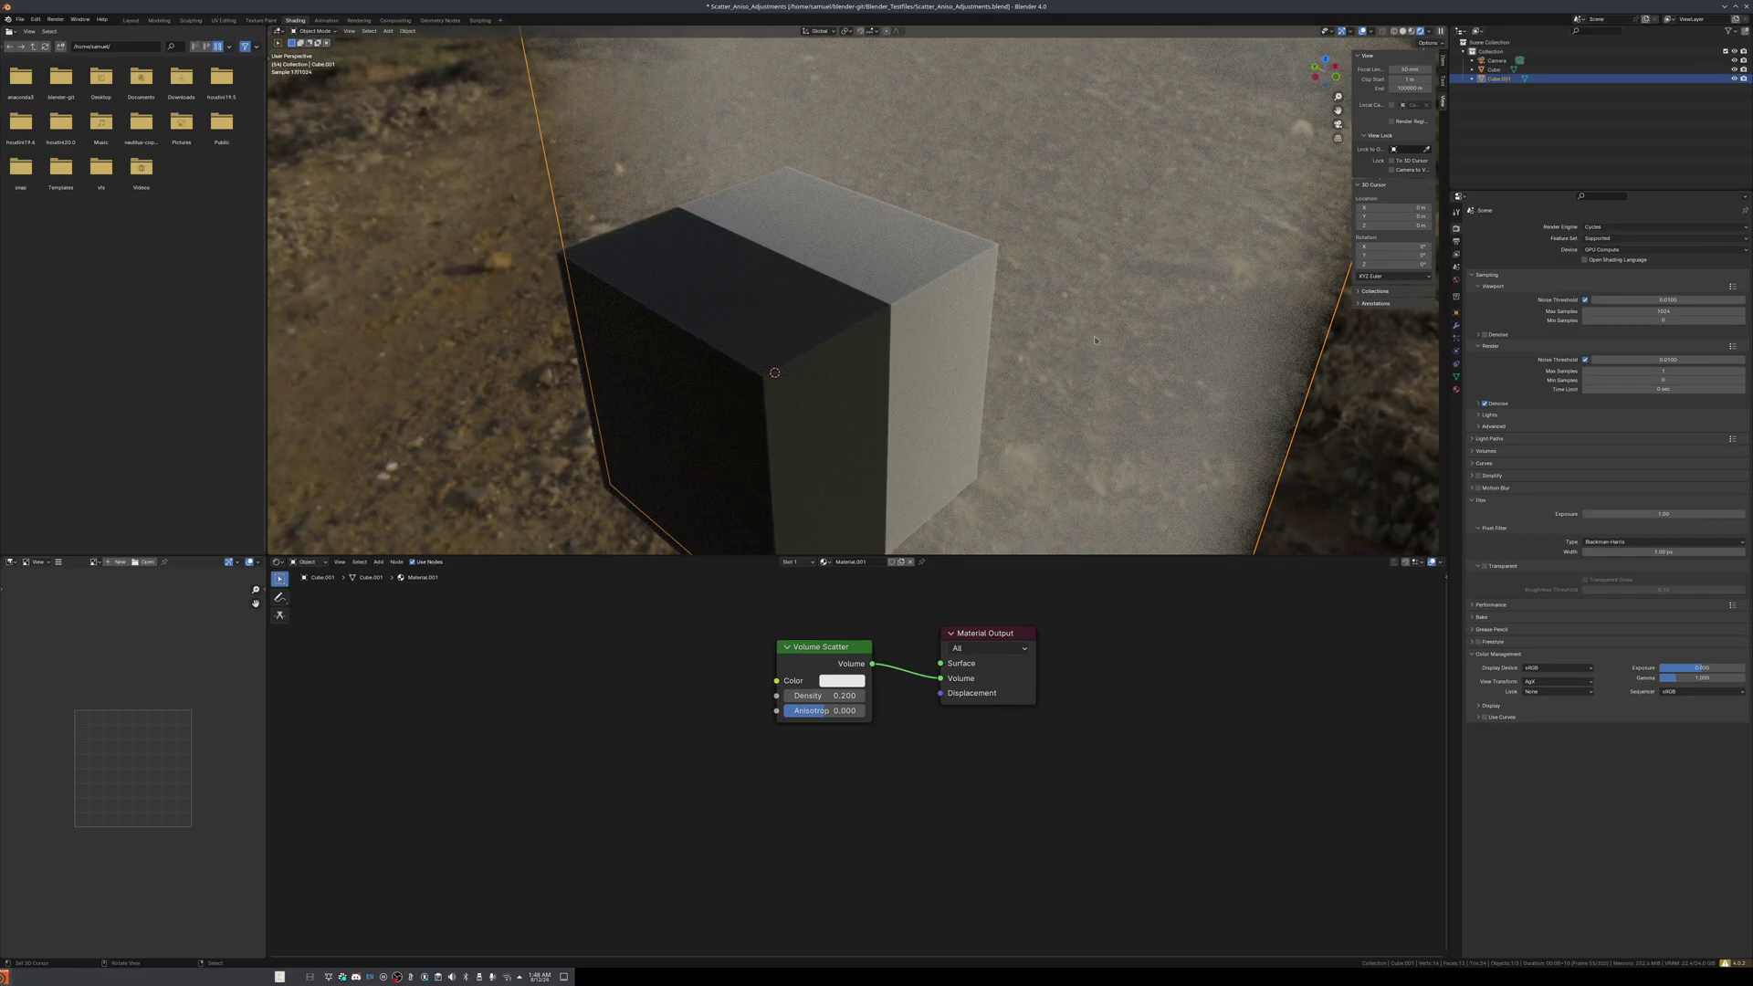
key("z")
left_click(607, 285)
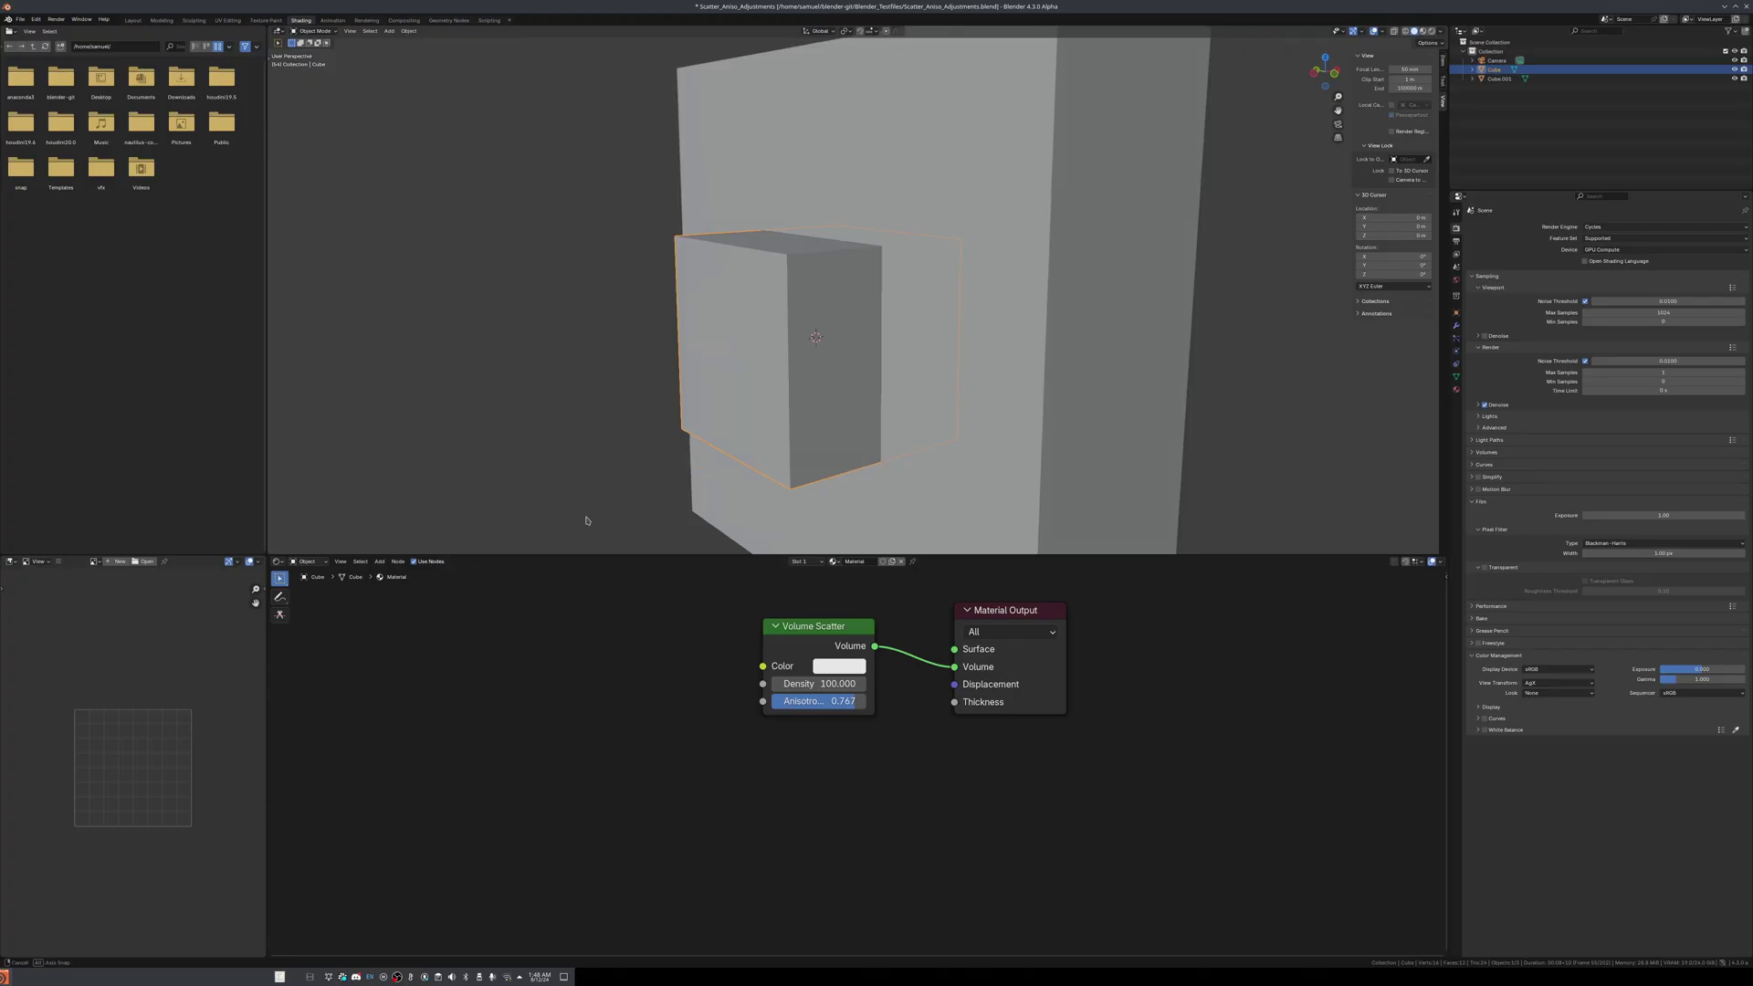
- Switch to Rendered preview and orbit to look down on the dense cube's top
key("z")
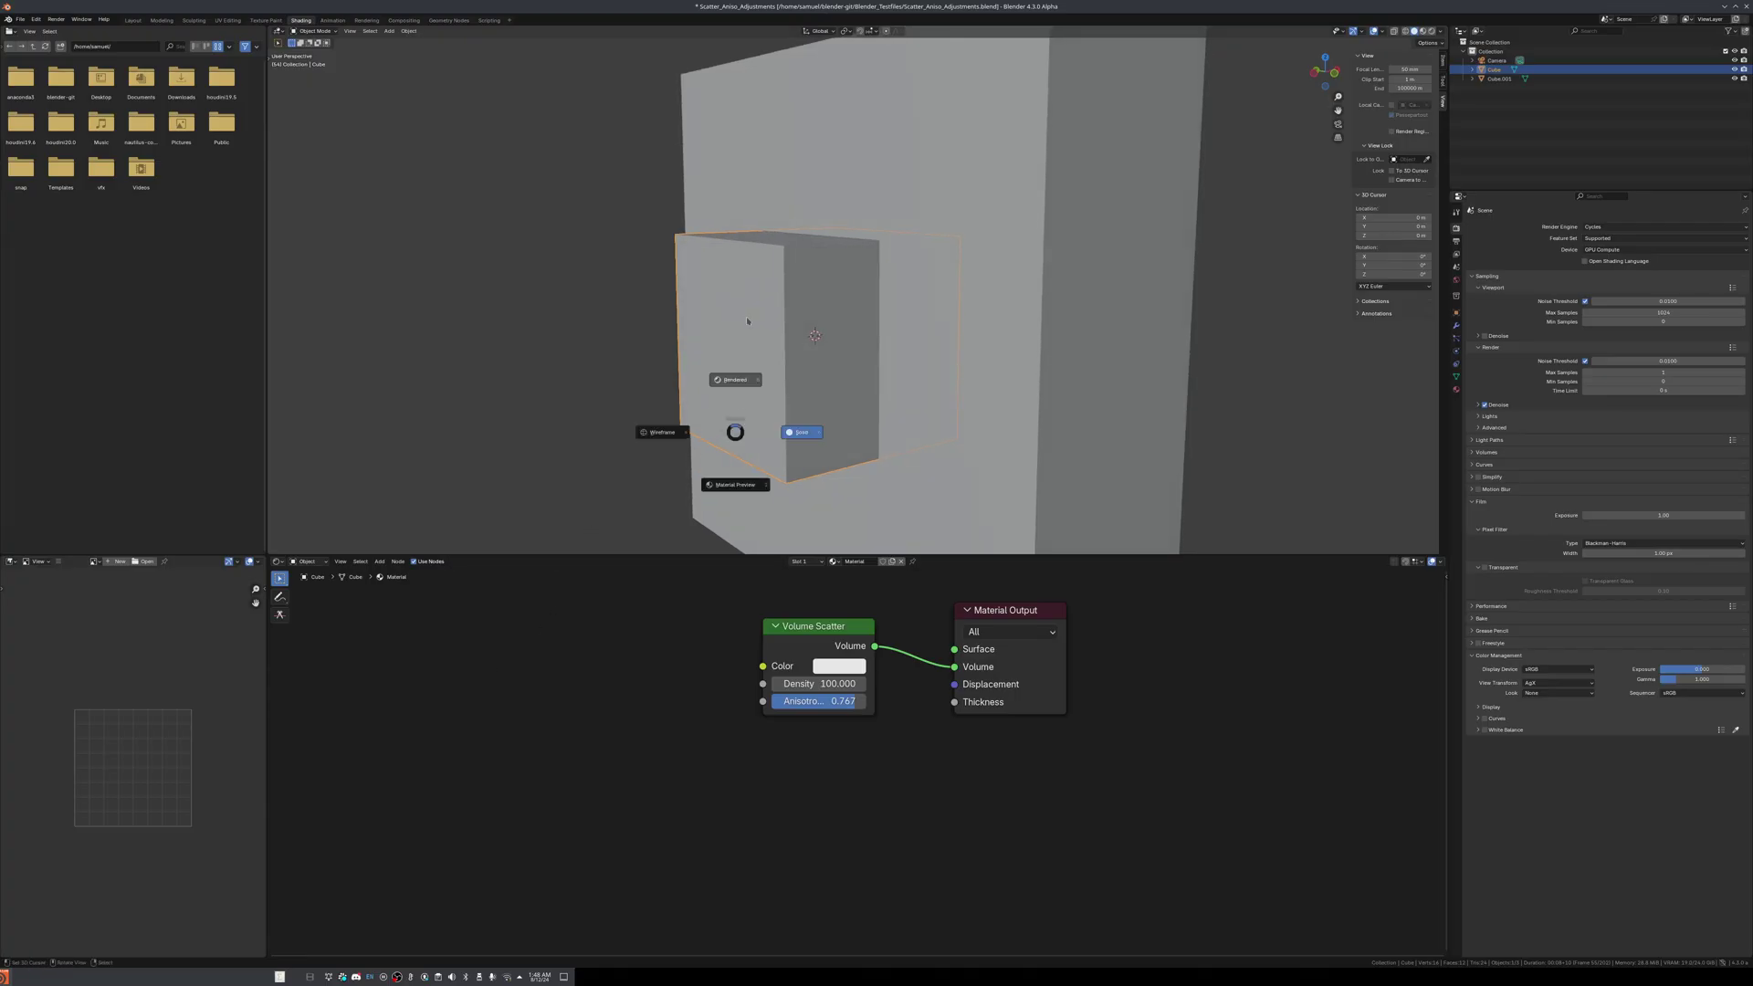
left_click(746, 320)
mouse_move(923, 256)
middle_mouse_down()
mouse_move(812, 278)
mouse_move(867, 347)
mouse_move(981, 360)
mouse_move(957, 313)
middle_mouse_up()
scroll(867, 347, "up", 2)
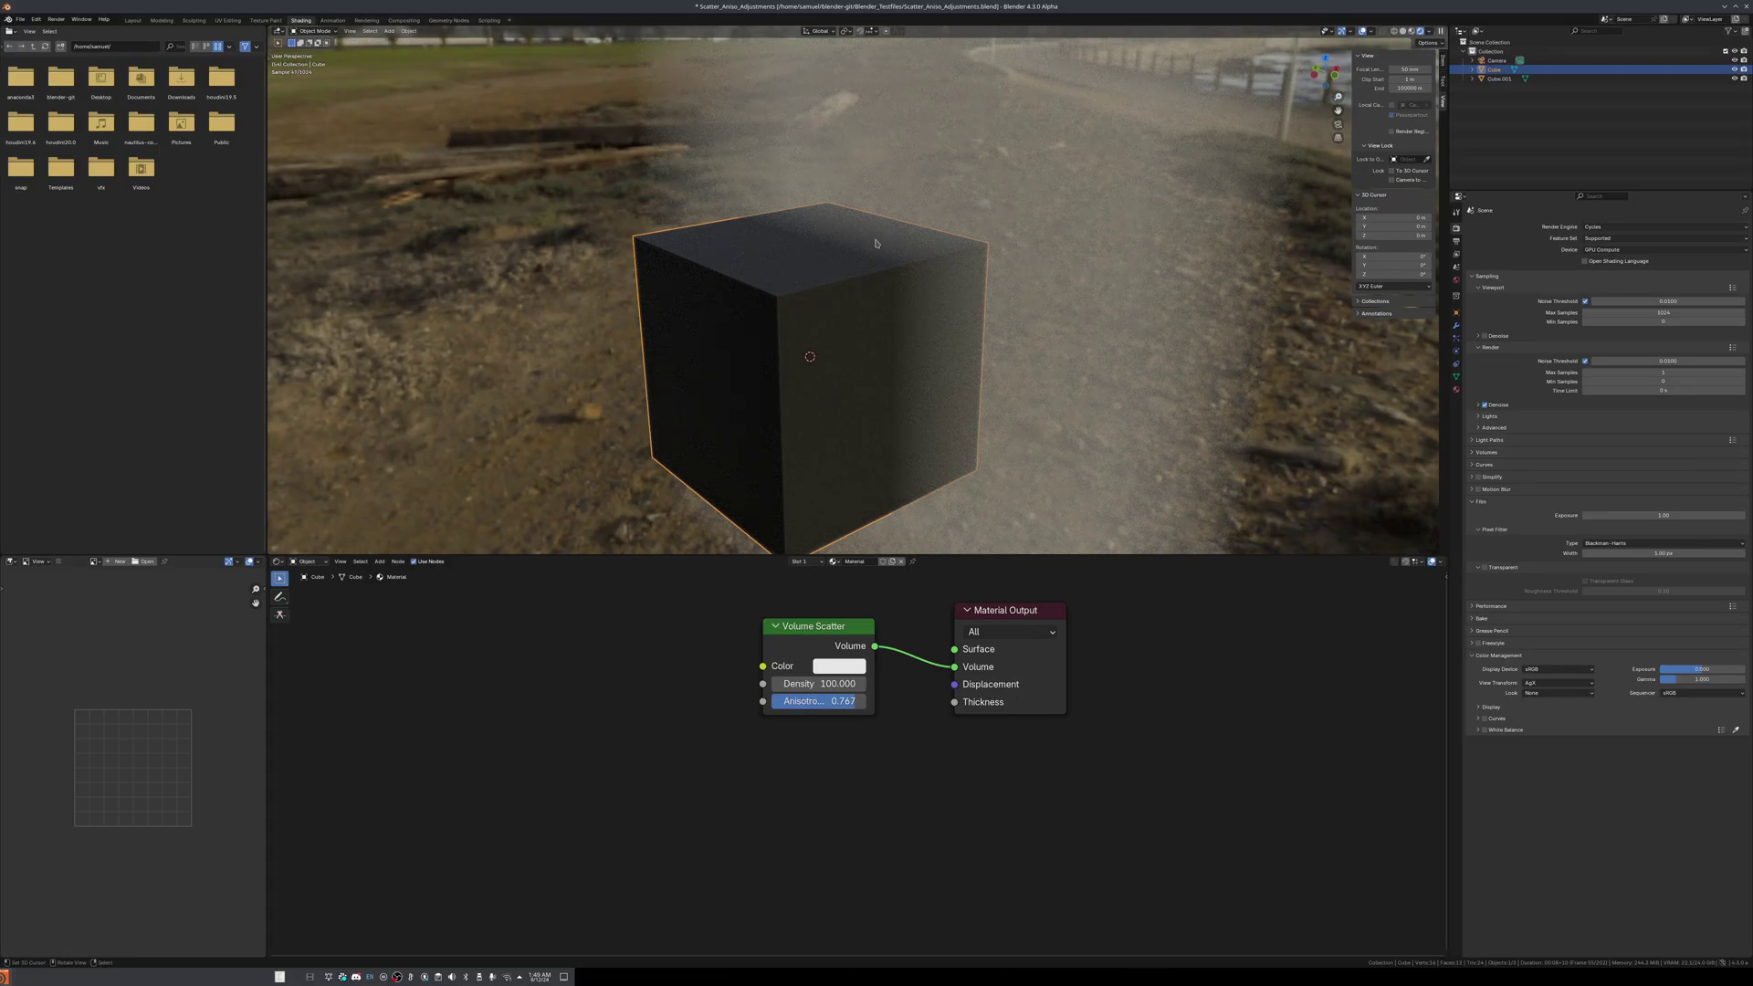
middle_click_drag(901, 268, 884, 228)
scroll(884, 227, "up", 2)
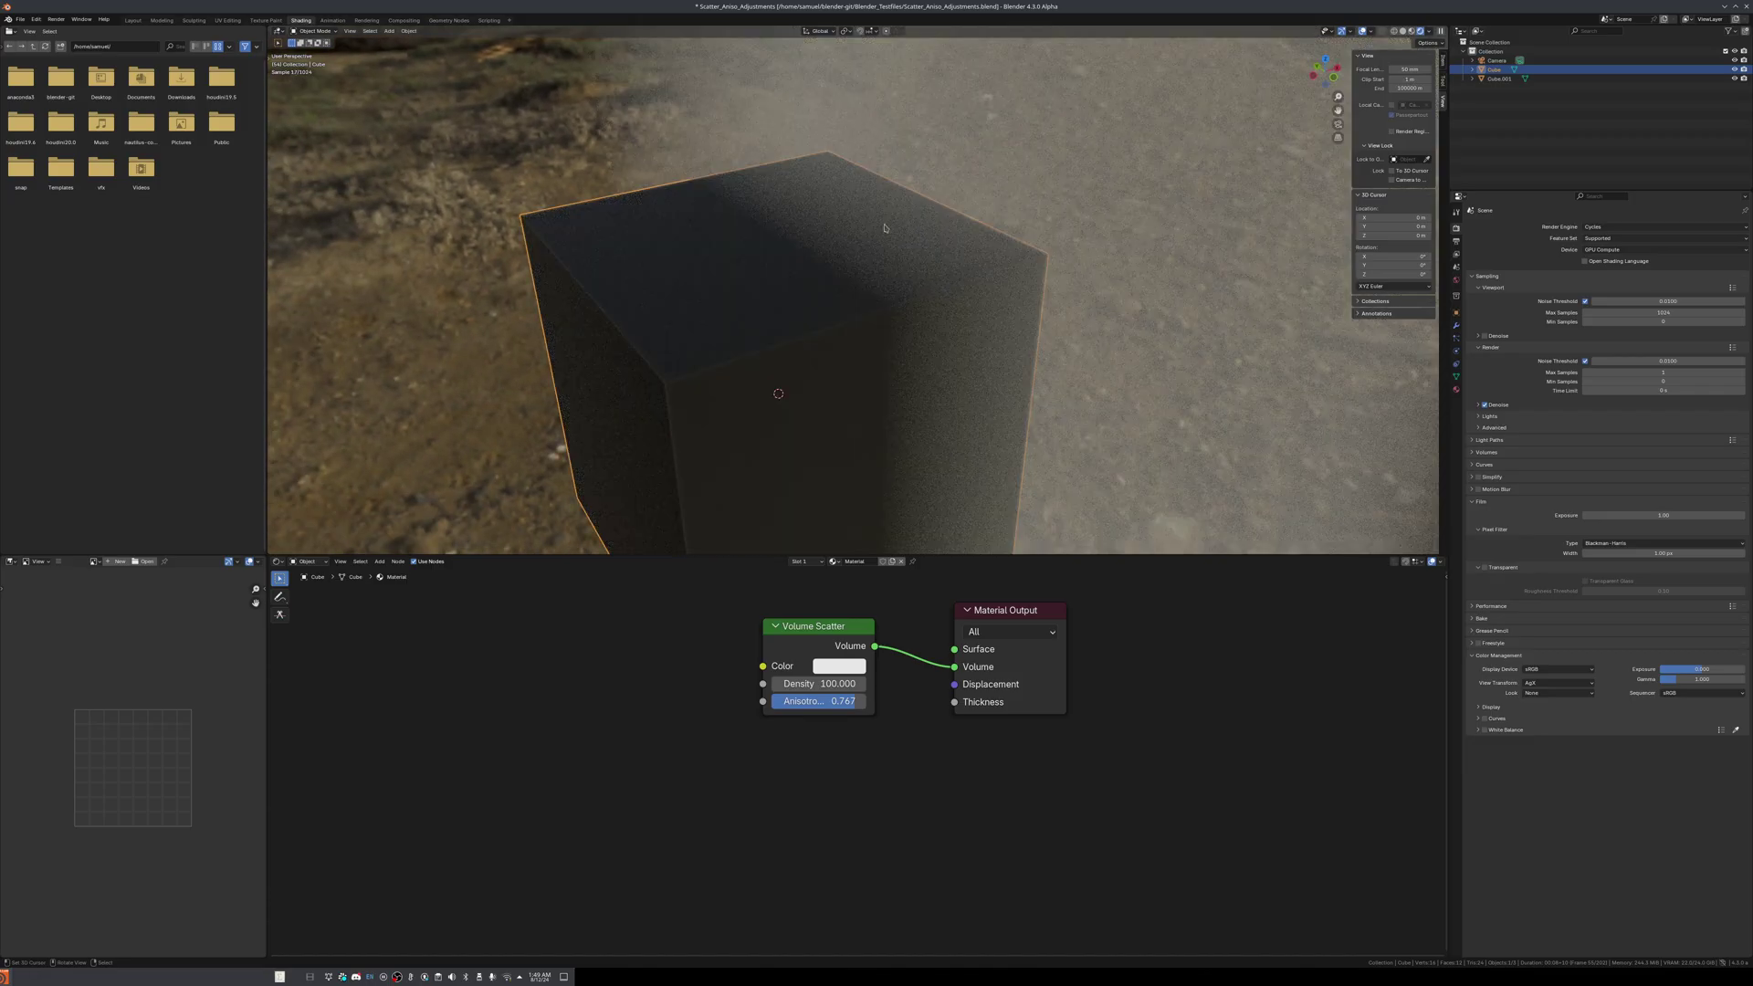
- Orbit back to eye level with road and horizon, then return to Solid shading
mouse_move(960, 335)
middle_mouse_down()
mouse_move(1012, 386)
mouse_move(877, 301)
middle_mouse_up()
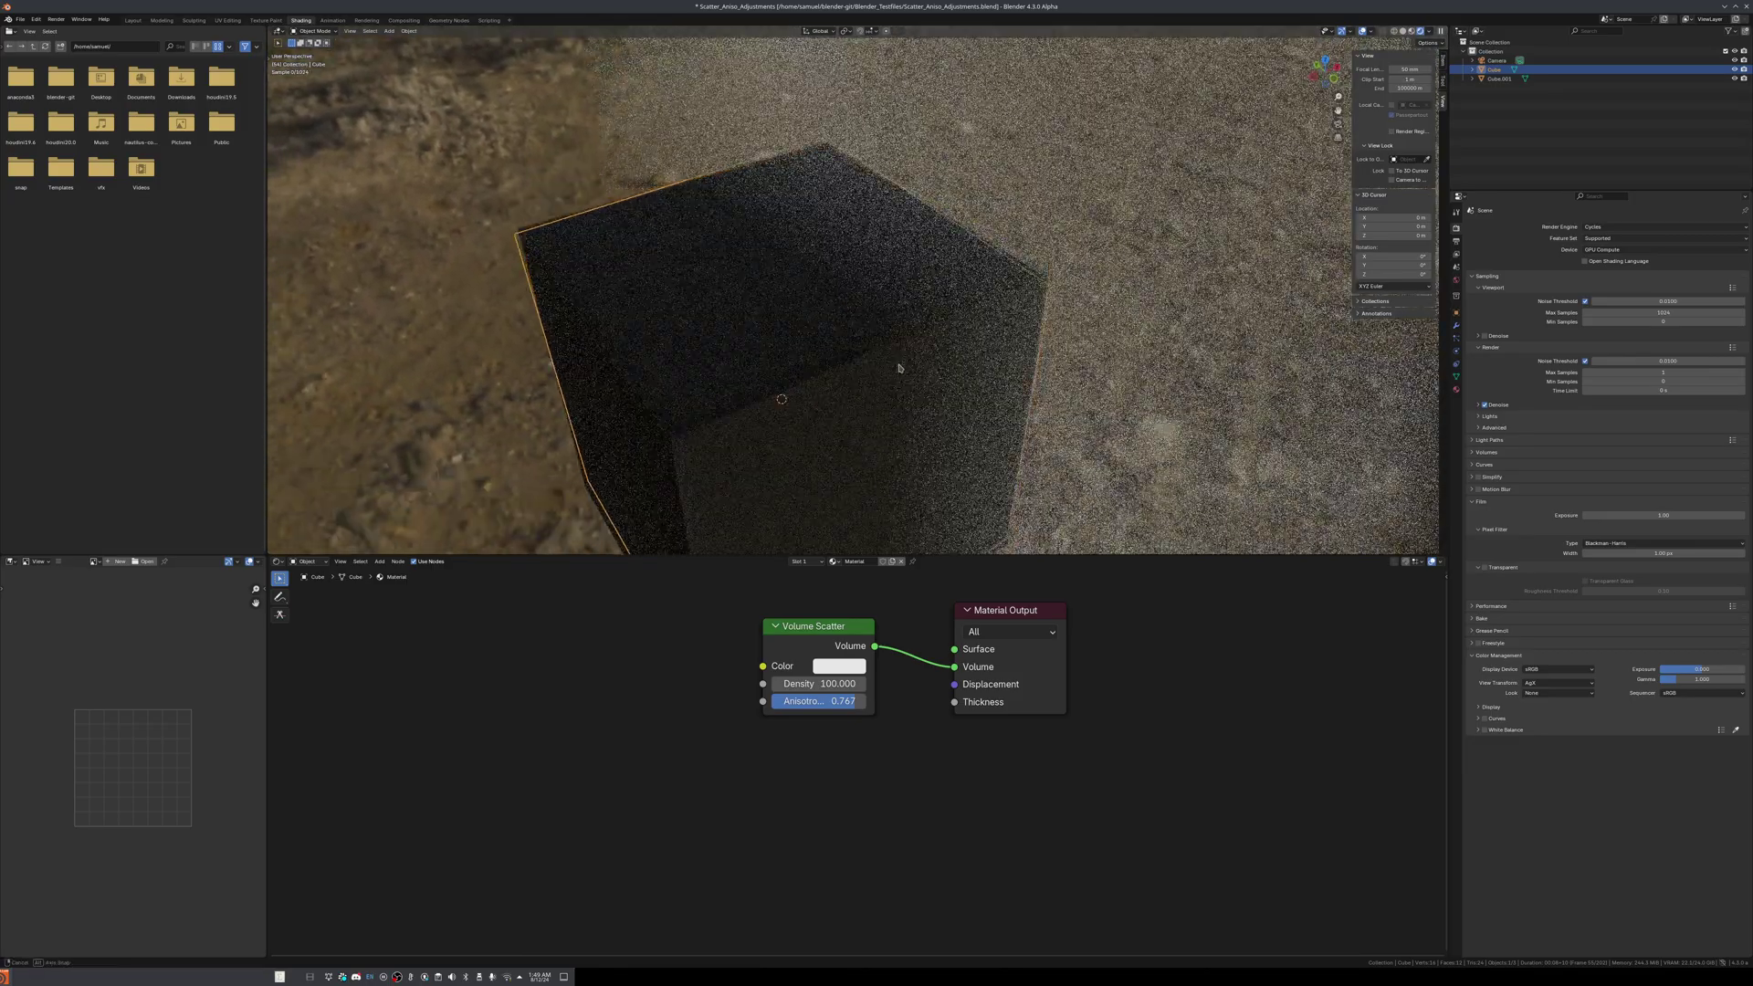
mouse_move(890, 277)
middle_mouse_down()
mouse_move(785, 364)
mouse_move(836, 353)
middle_mouse_up()
key("z")
left_click(934, 341)
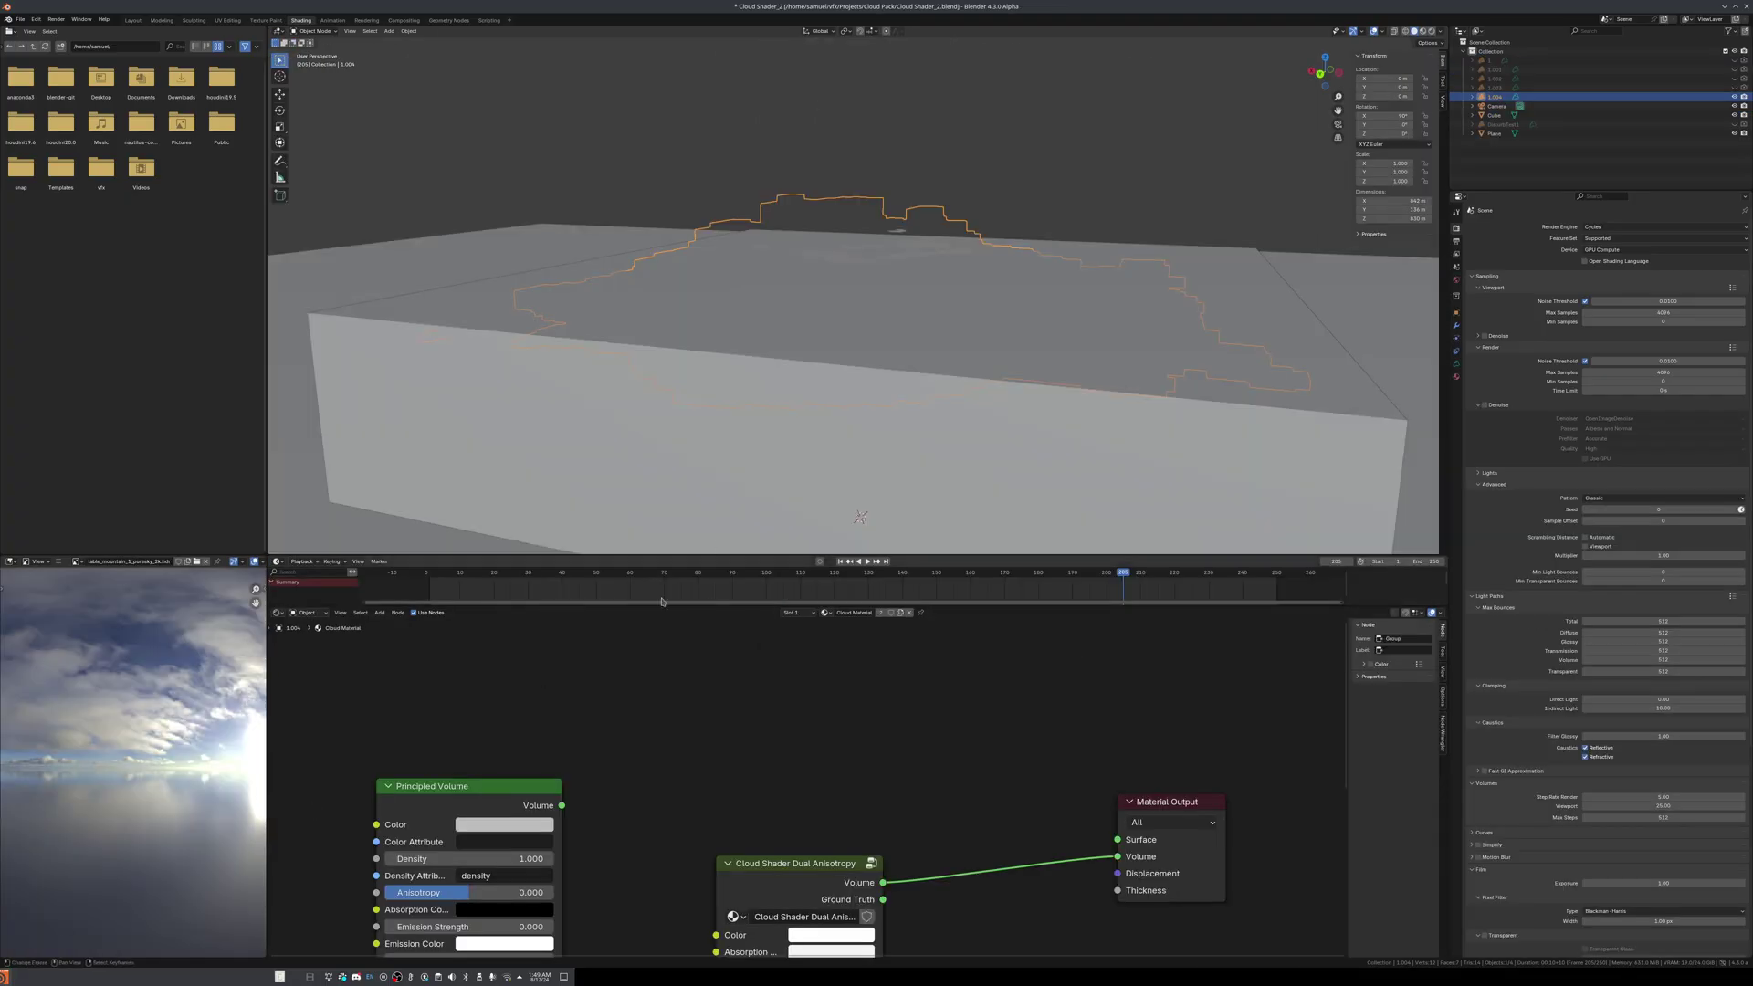
- Orbit around the cloud box, then switch the viewport to Rendered for a Cycles preview
middle_click_drag(844, 332, 882, 343)
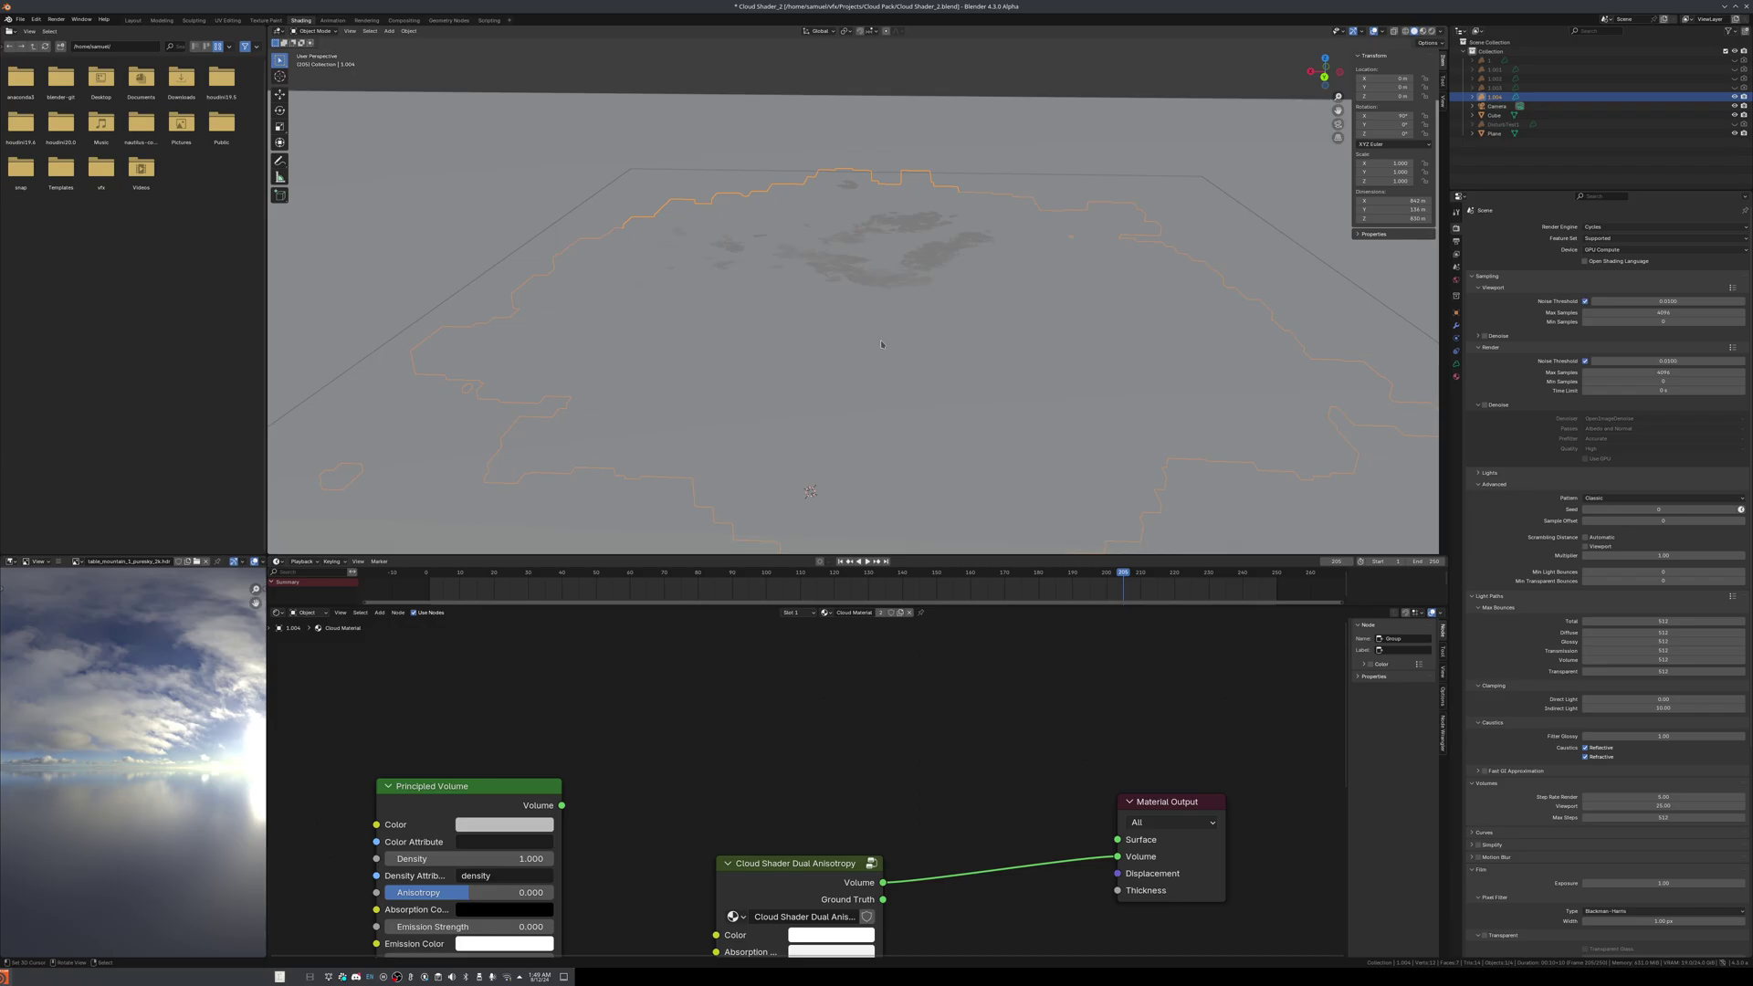
mouse_move(883, 345)
middle_mouse_down()
mouse_move(817, 324)
mouse_move(940, 321)
mouse_move(808, 344)
mouse_move(853, 337)
middle_mouse_up()
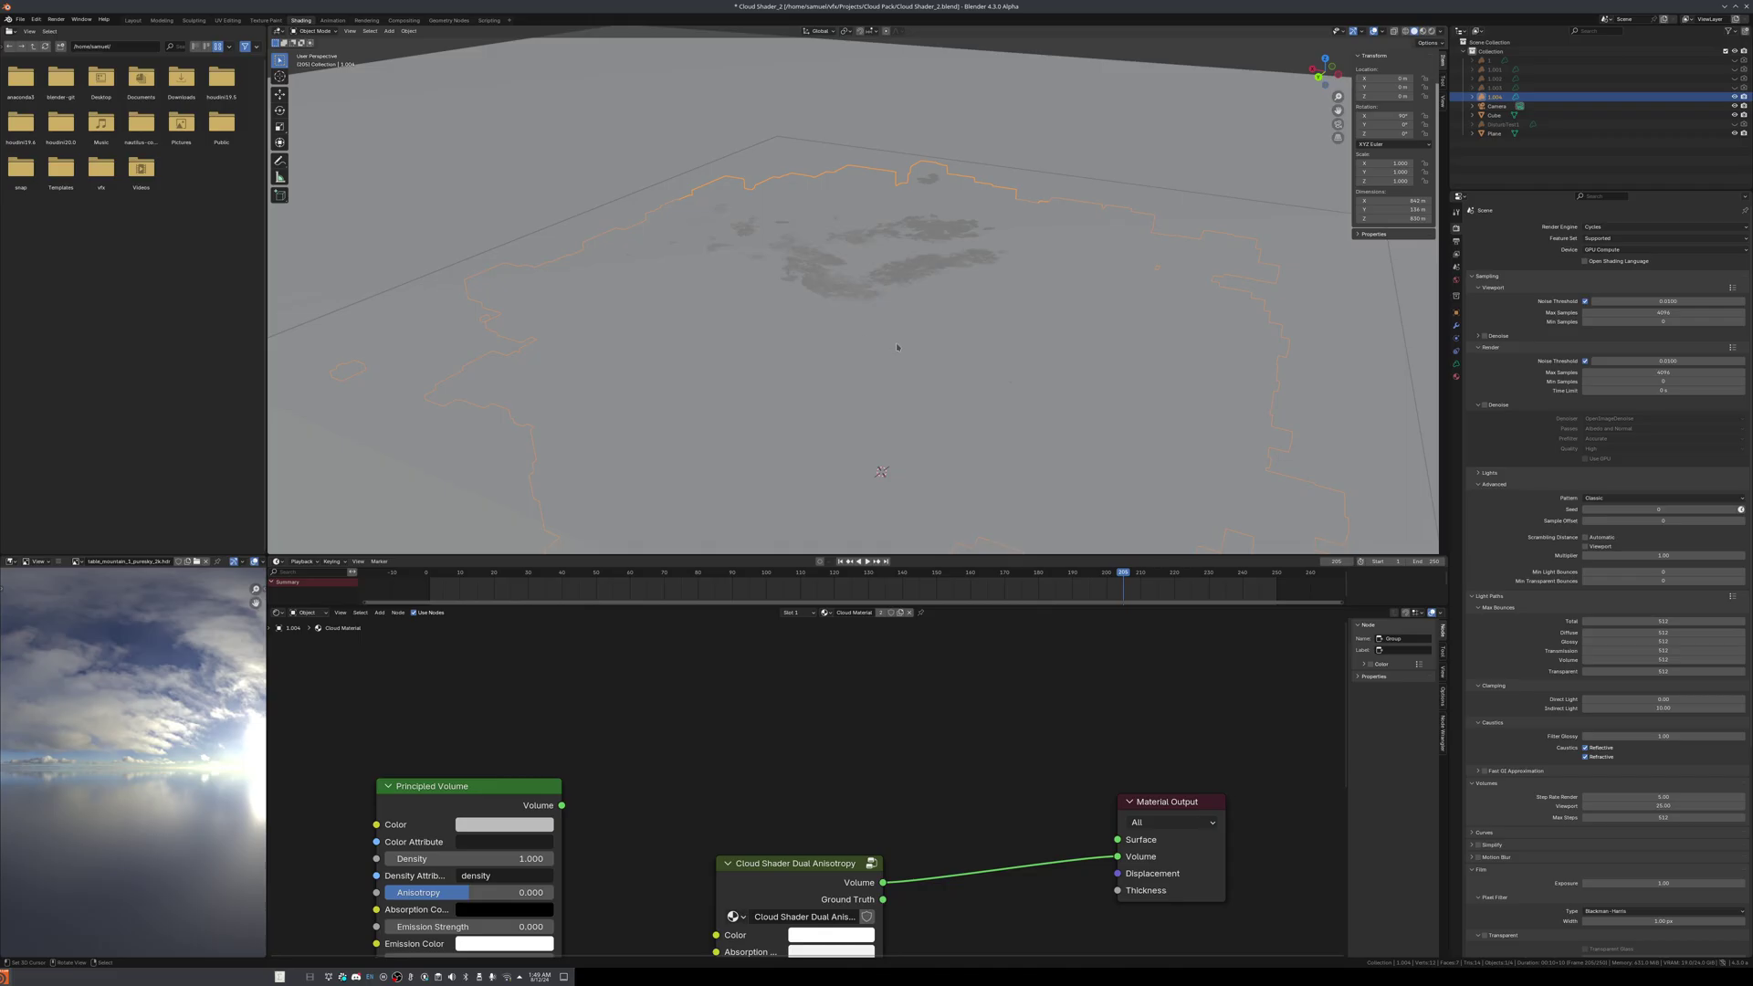
mouse_move(898, 346)
middle_mouse_down()
mouse_move(875, 315)
mouse_move(924, 314)
mouse_move(883, 373)
middle_mouse_up()
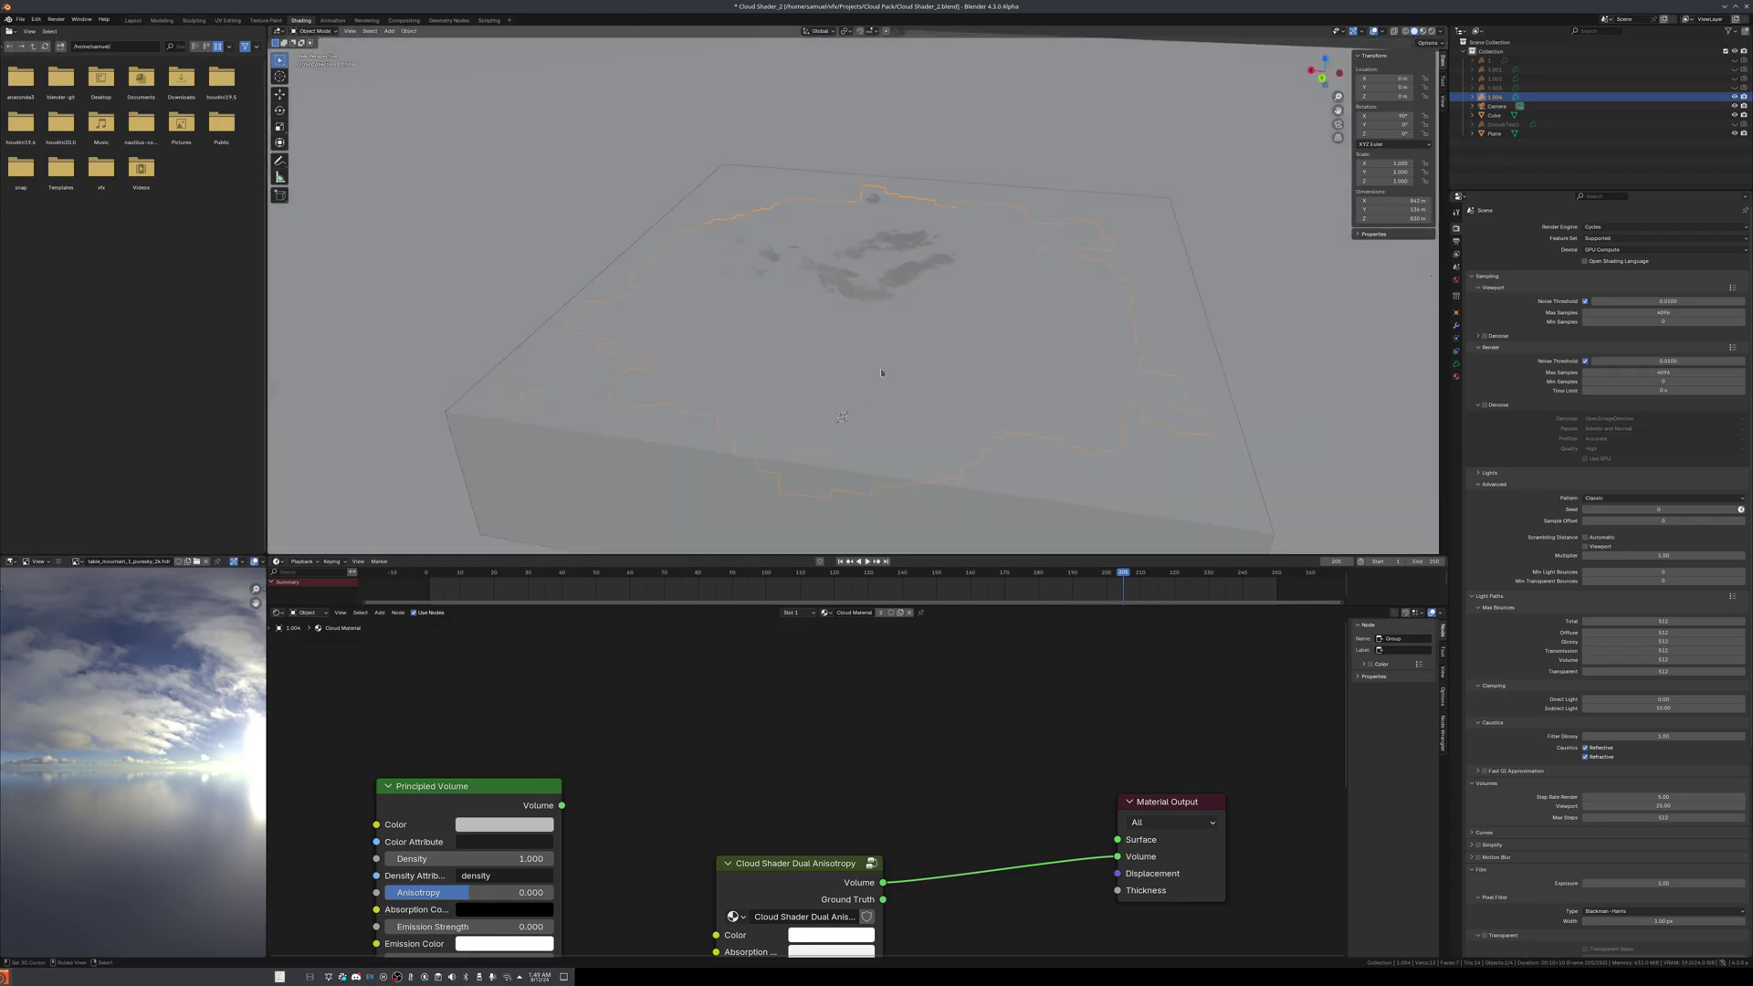
key("z")
left_click(909, 454)
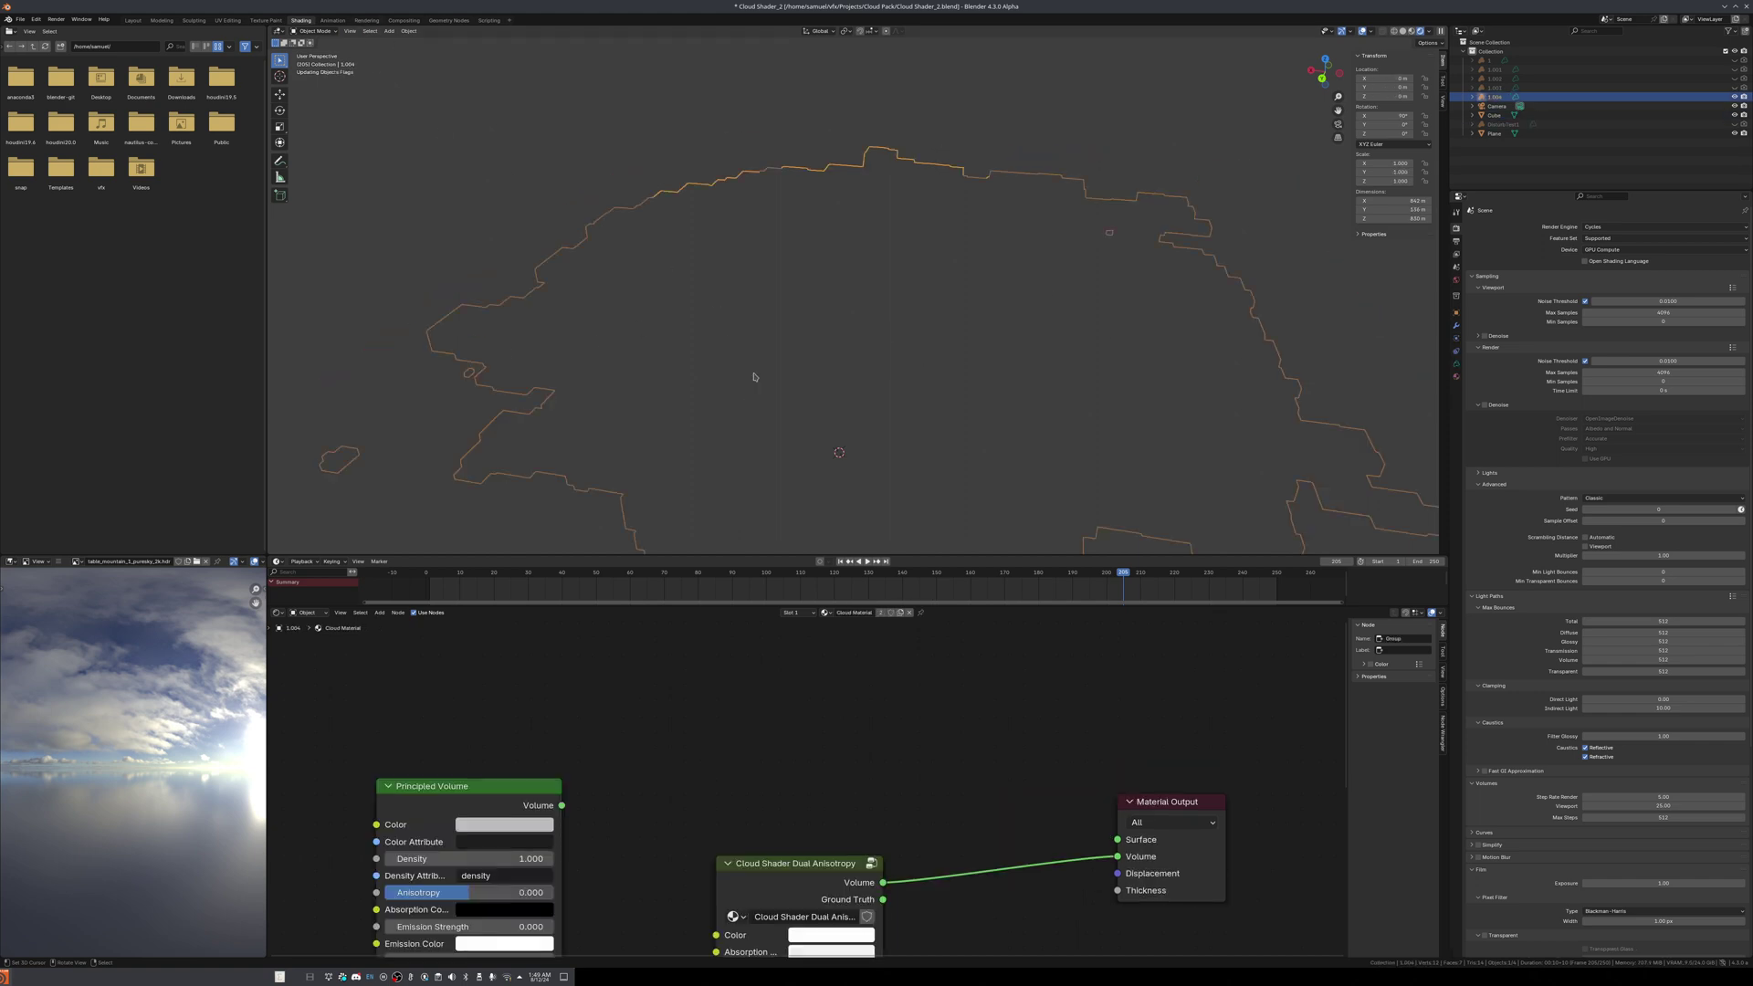
- Inspect the Cube's Volume Scatter nodes, orbit low against the horizon, and reselect cloud 1.004
left_click(424, 393)
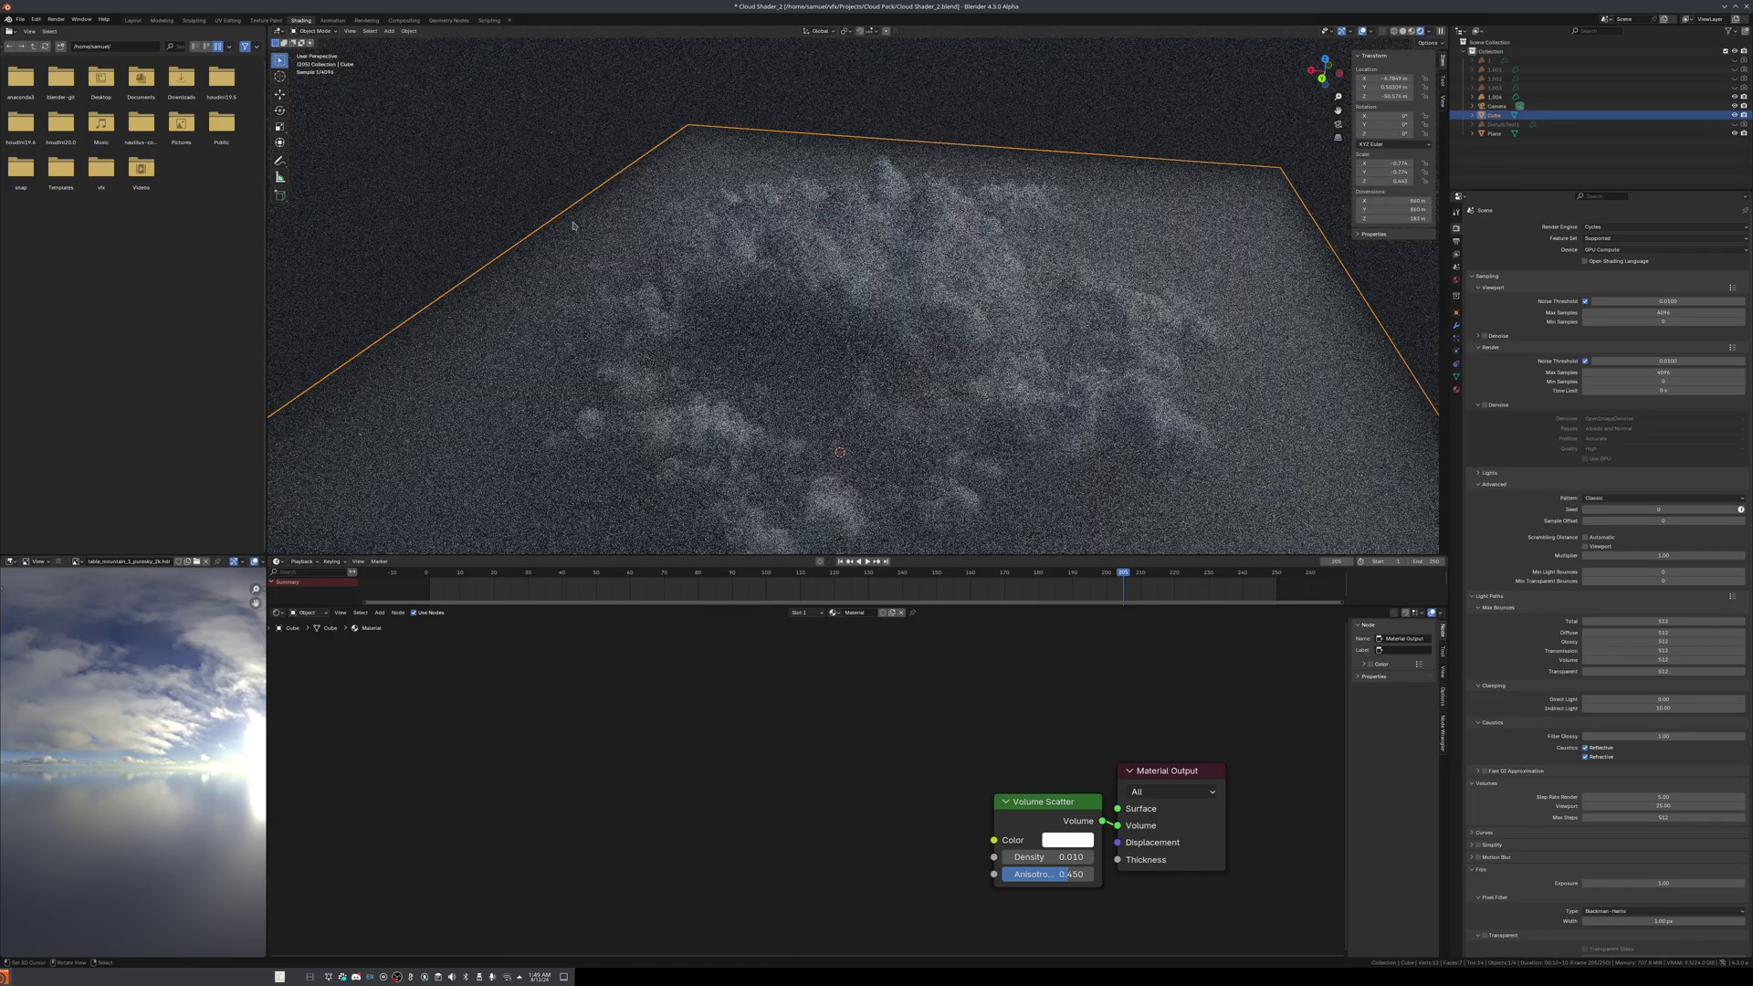
scroll(1168, 463, "down", 3)
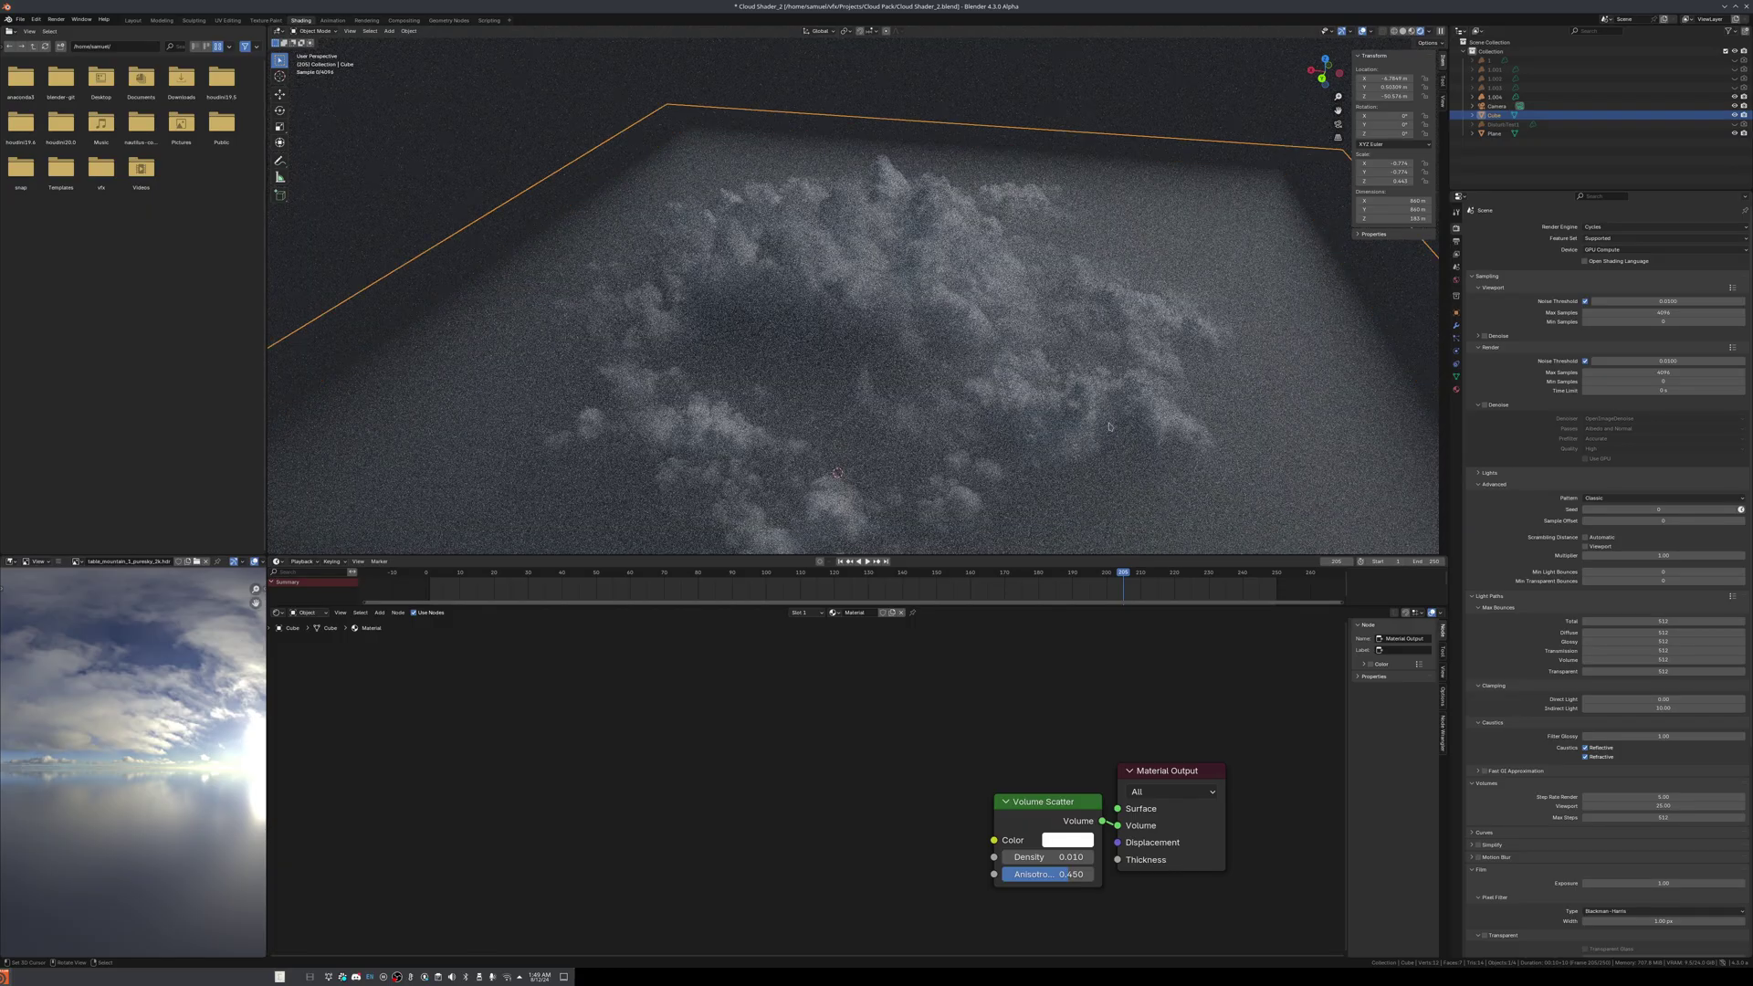
scroll(1166, 463, "up", 5)
middle_click_drag(1168, 464, 827, 258)
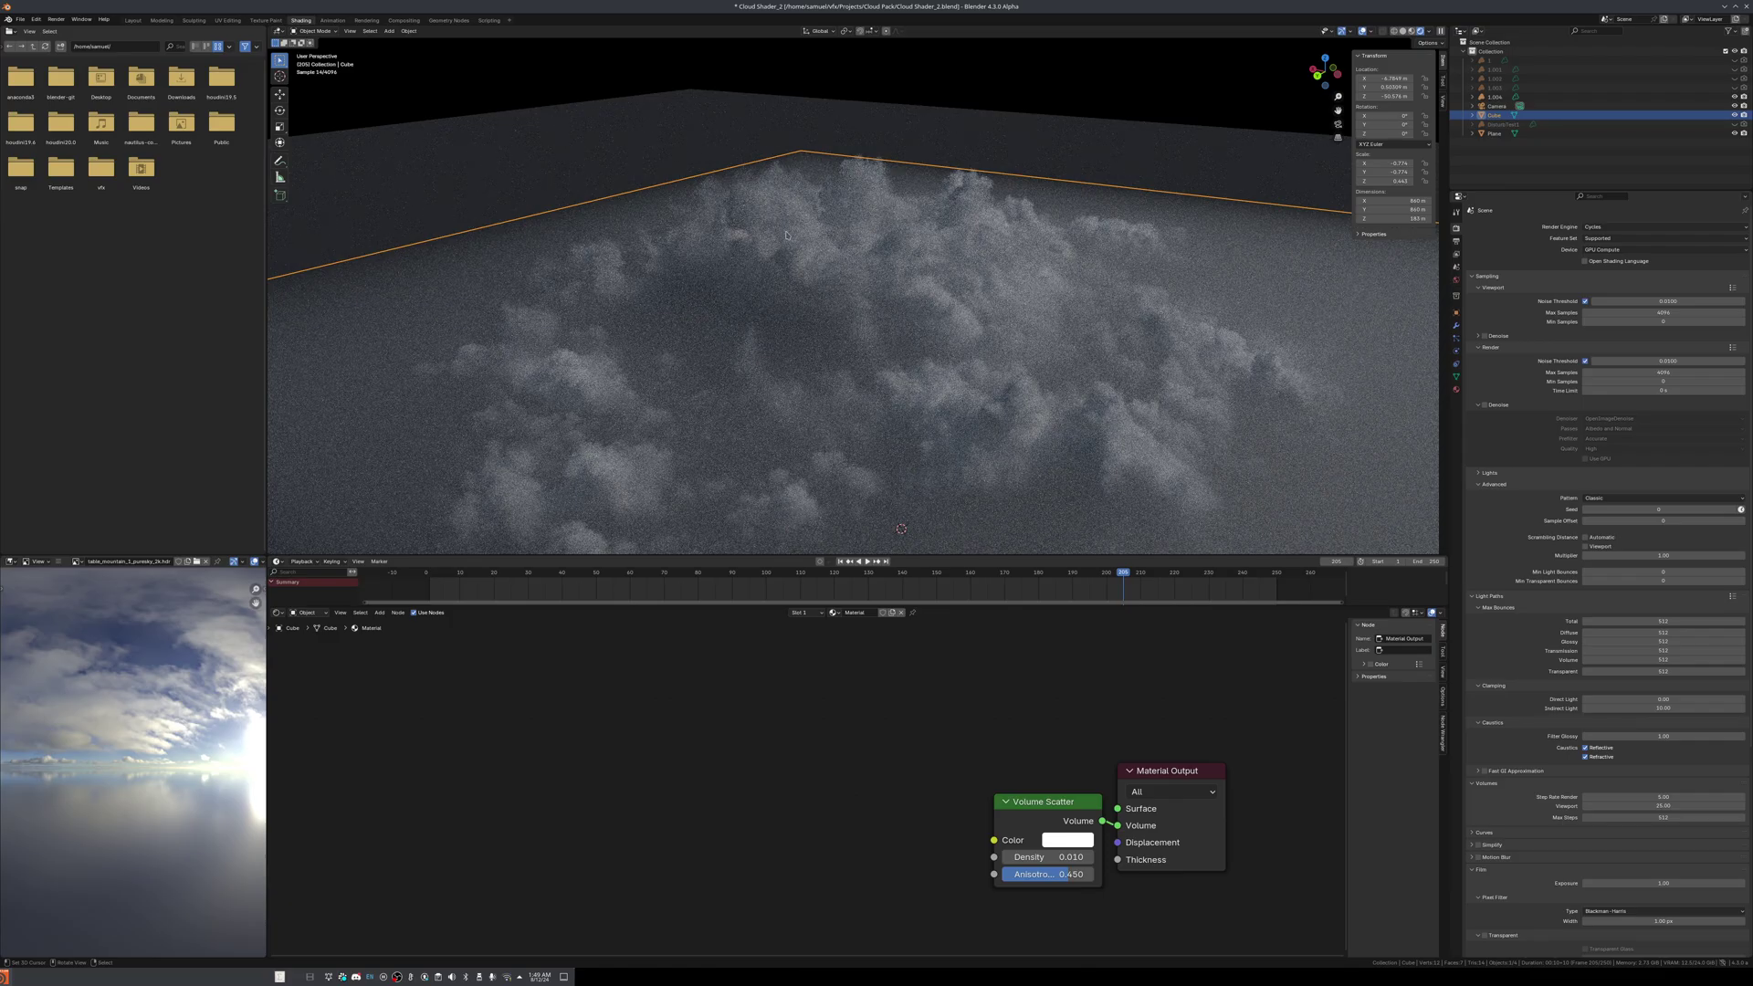
left_click(827, 282)
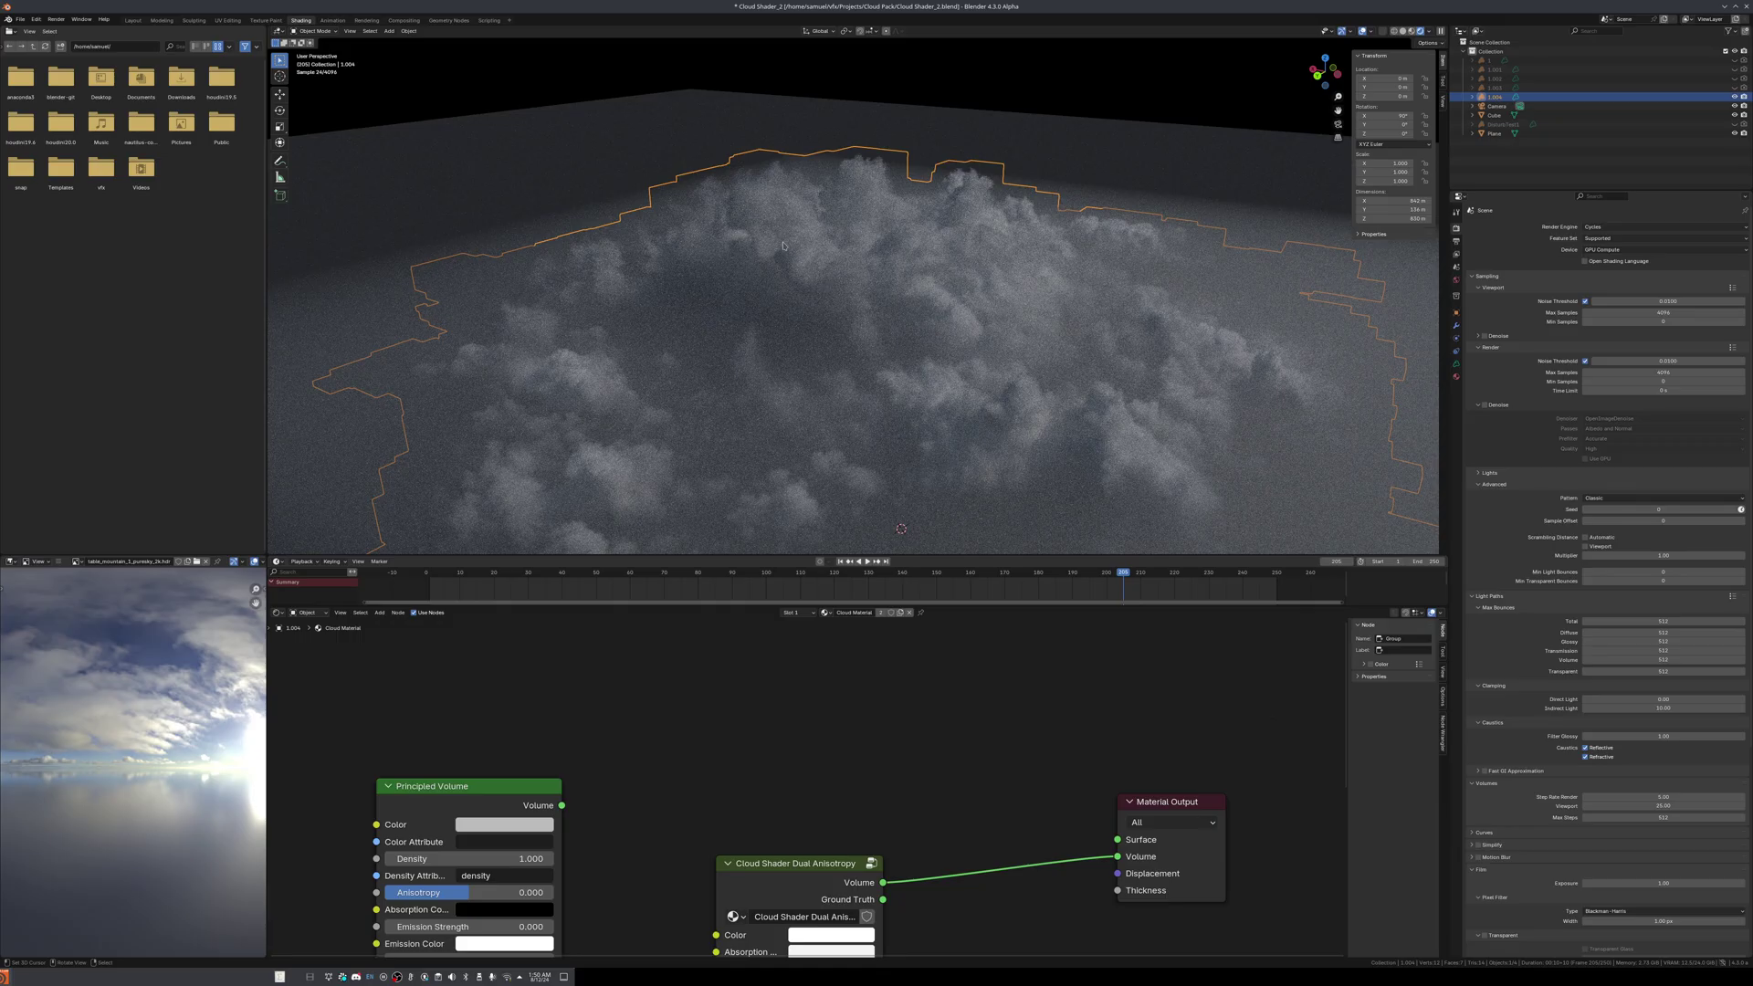
- Check the Cube's scatter material, return to cloud 1.004, and deselect everything
left_click(389, 297)
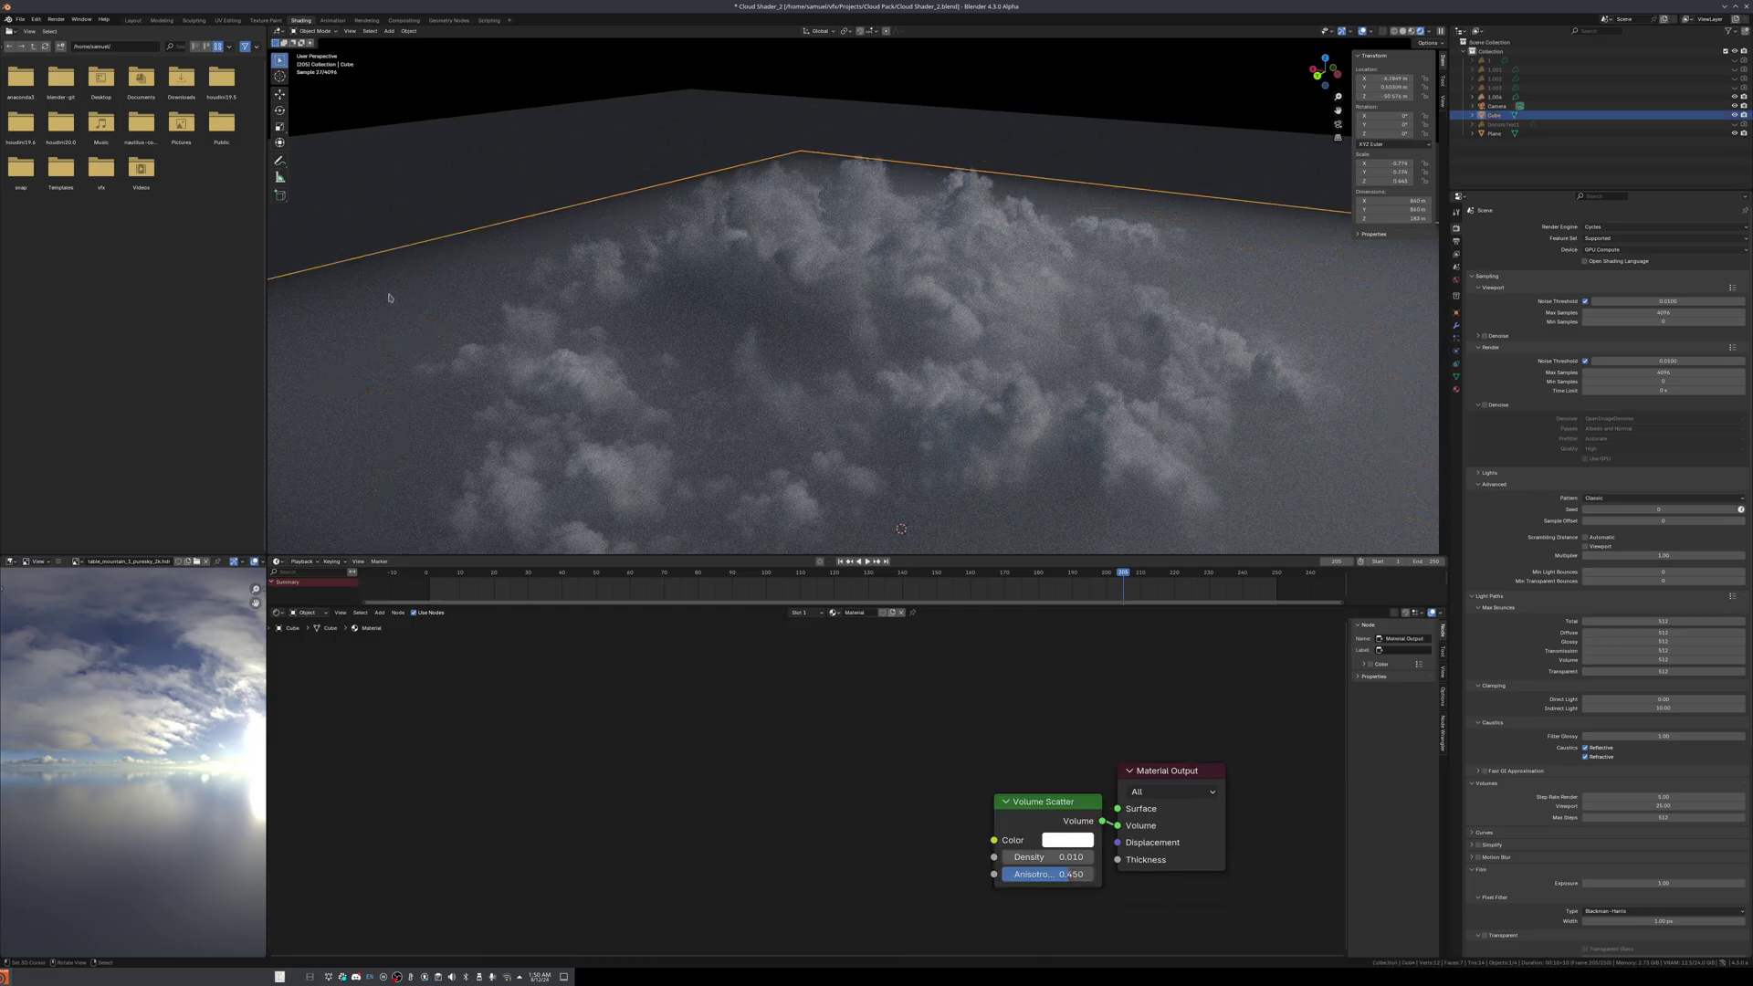
left_click(838, 250)
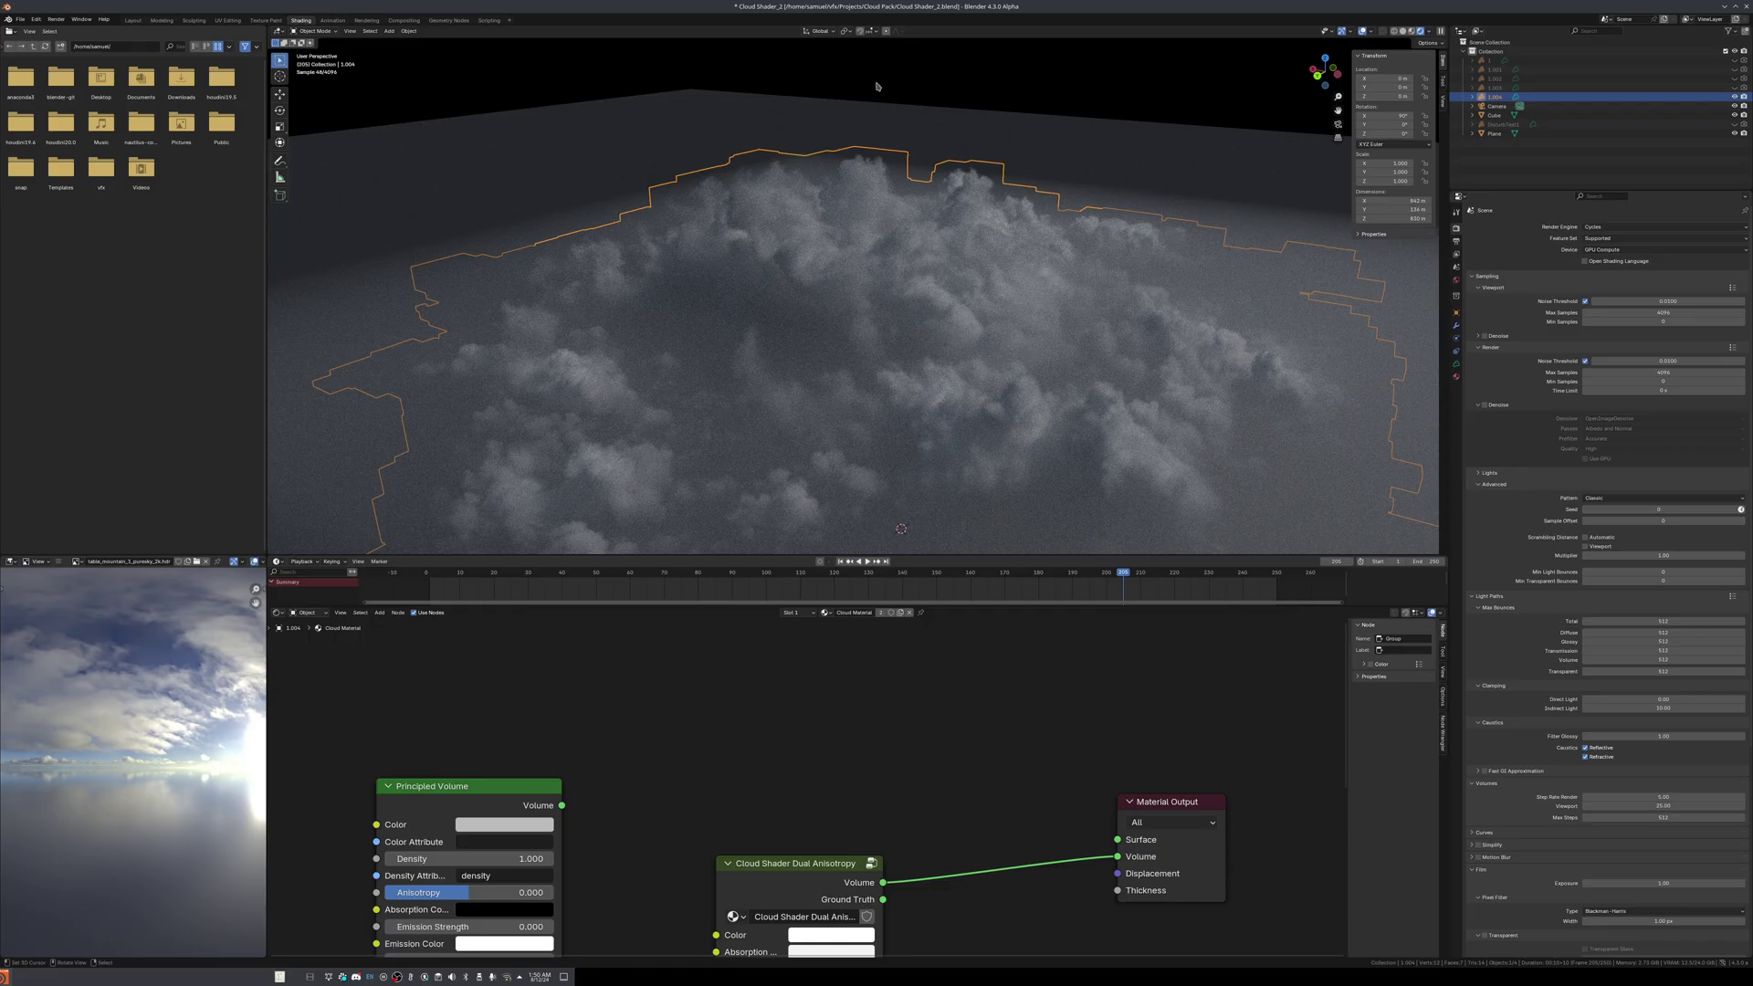
key("alt+a")
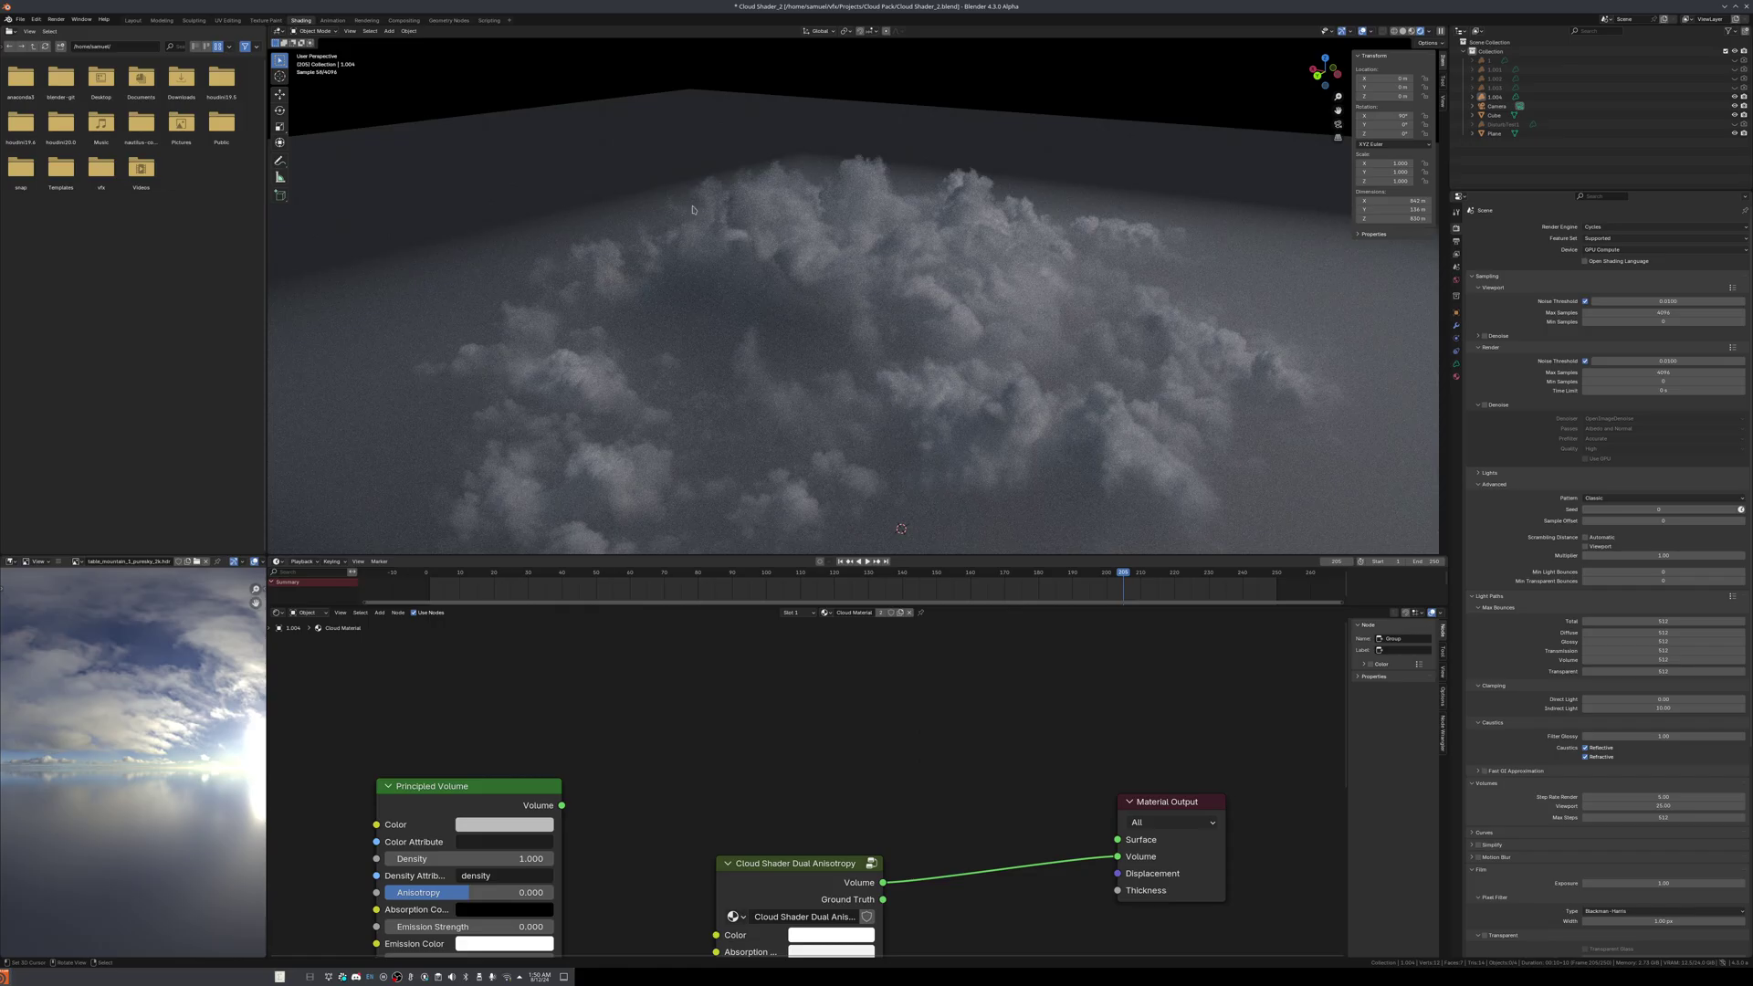
- Reselect the cloud, then make the atmosphere Cube (density 0.010, anisotropy 0.450) active
left_click(1083, 434)
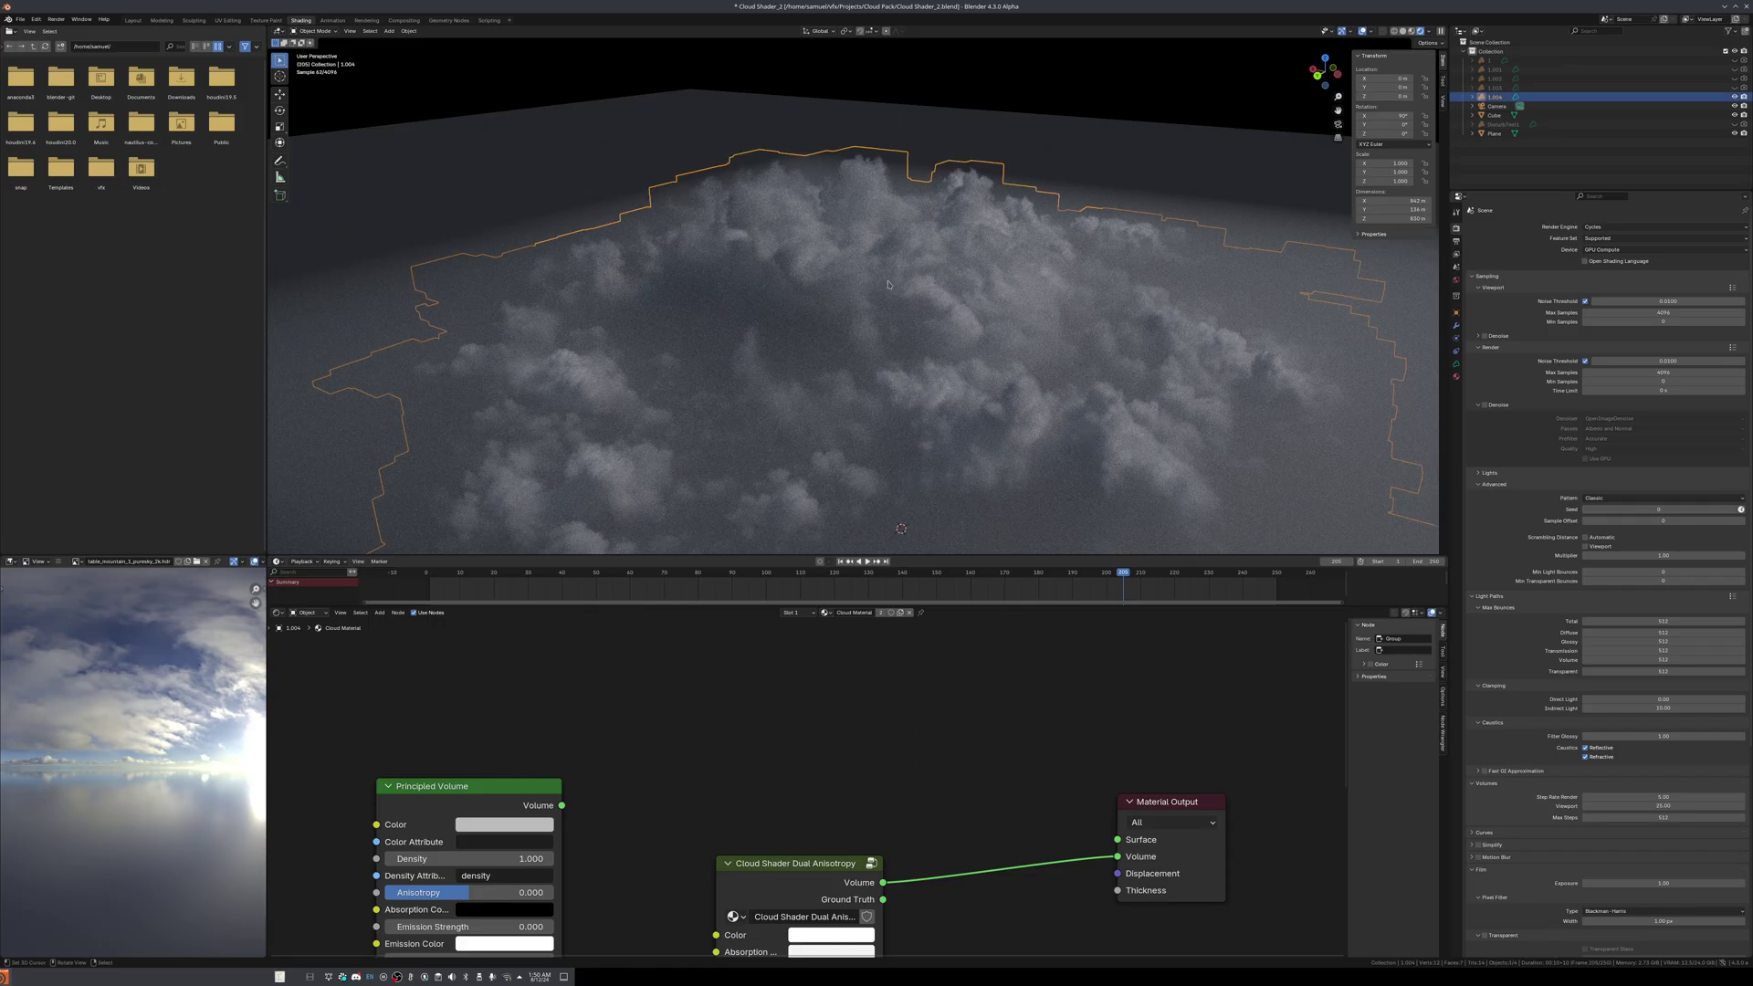
left_click(365, 292)
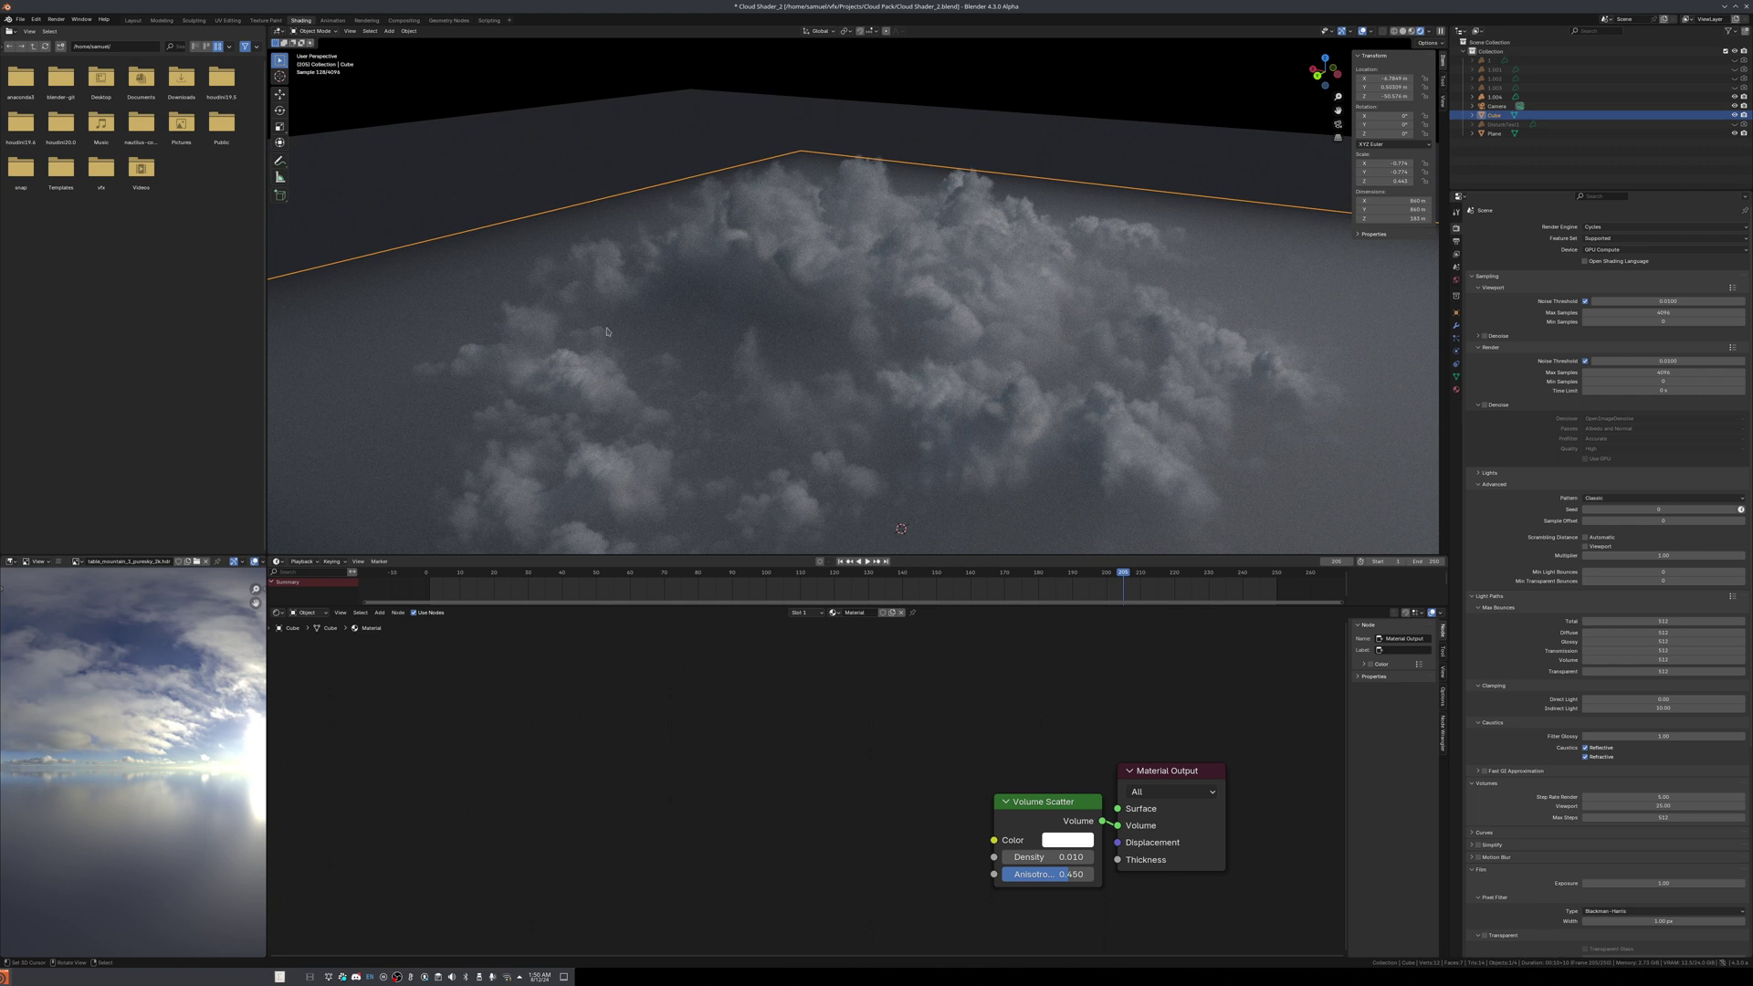
key("z")
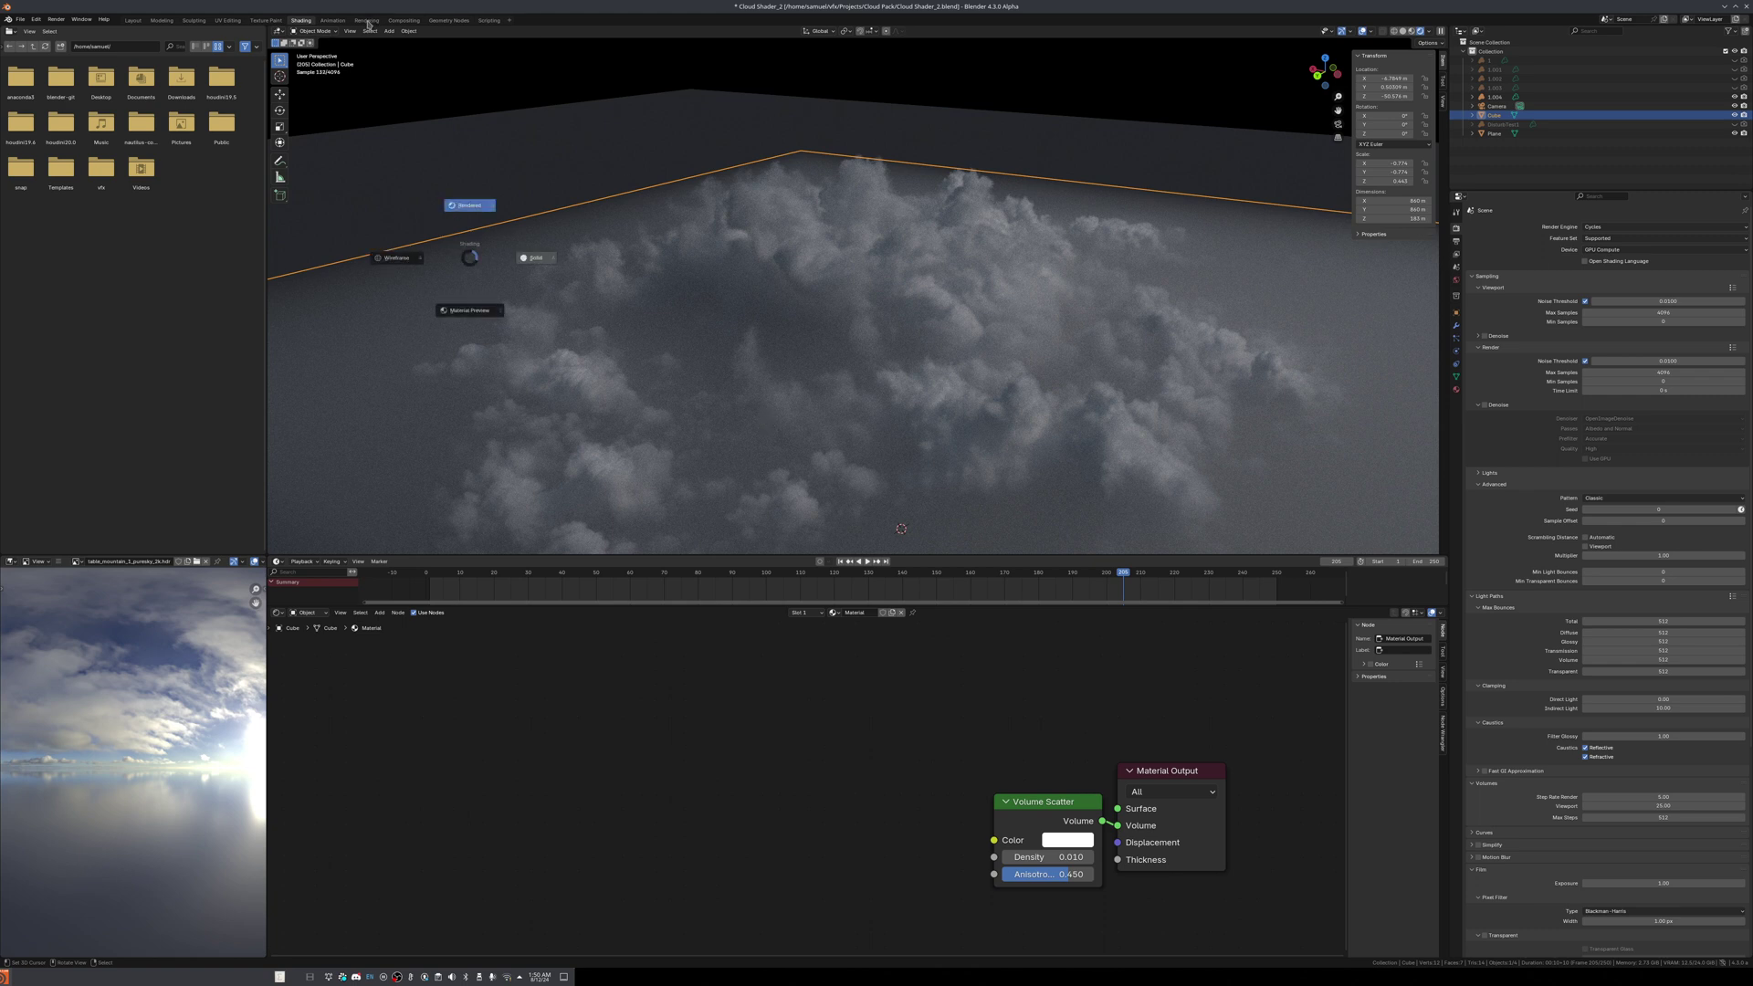
- Switch to the Rendering workspace and pan the Render Result to recentre the cumulus cloud
left_click(369, 24)
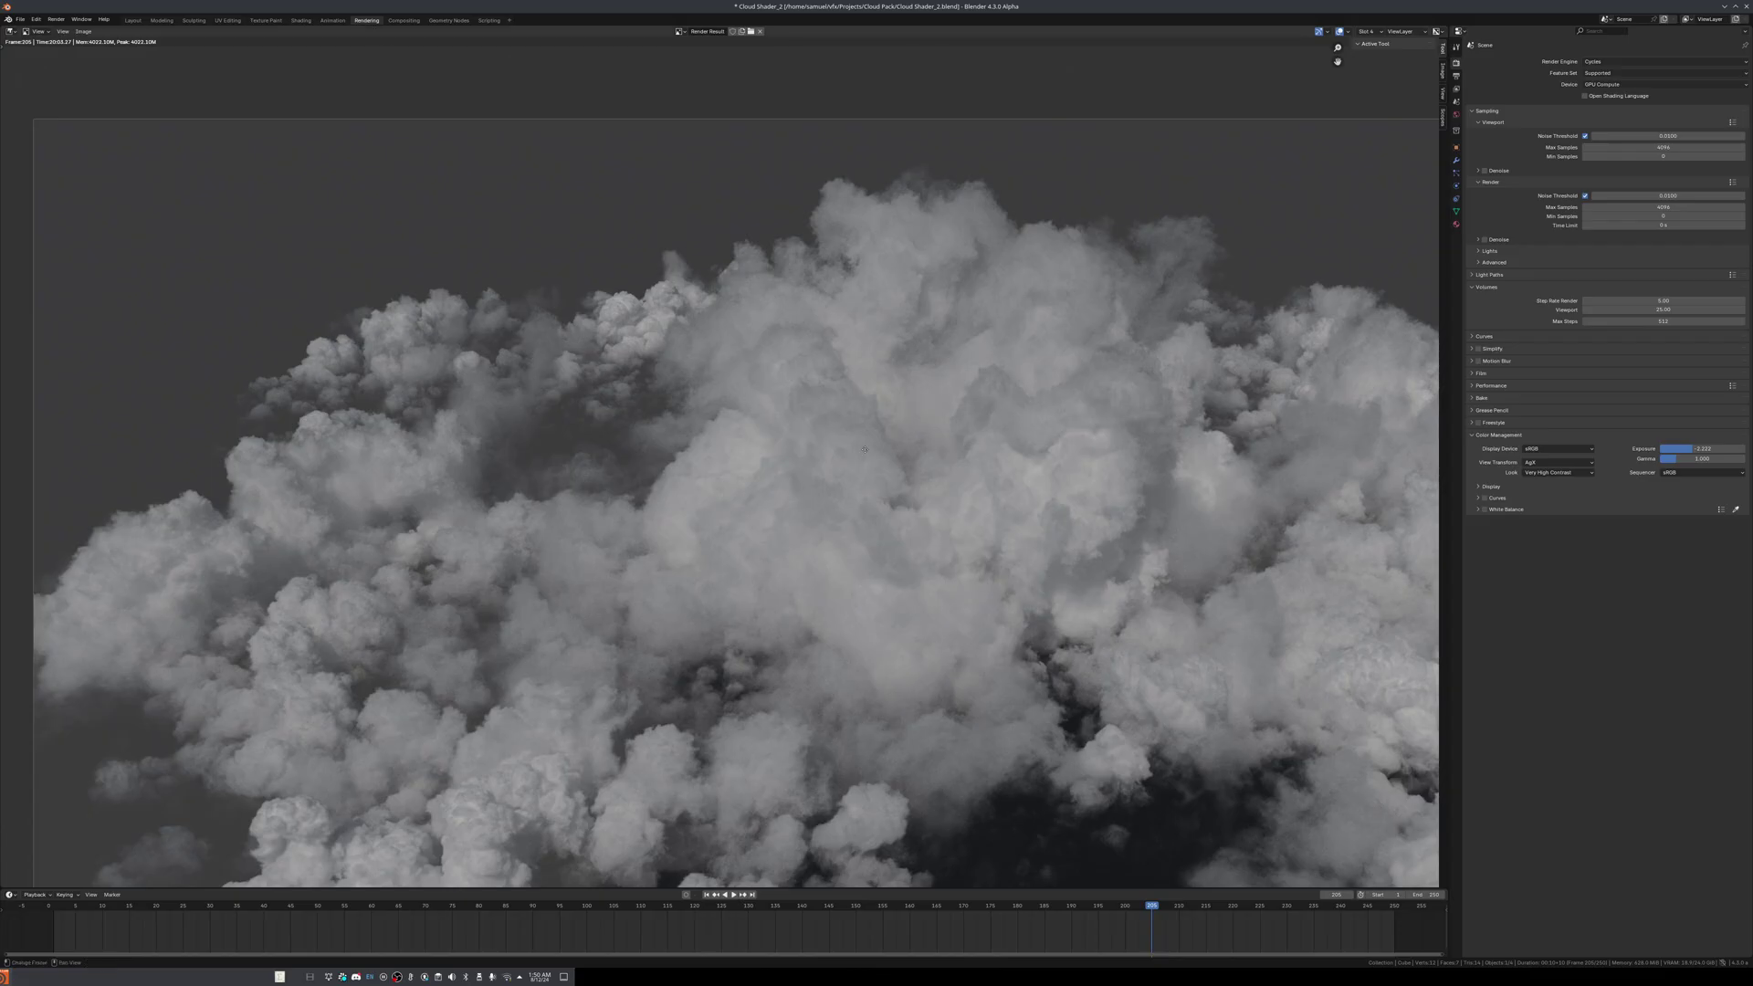
scroll(720, 467, "up", 2)
scroll(719, 466, "up", 3)
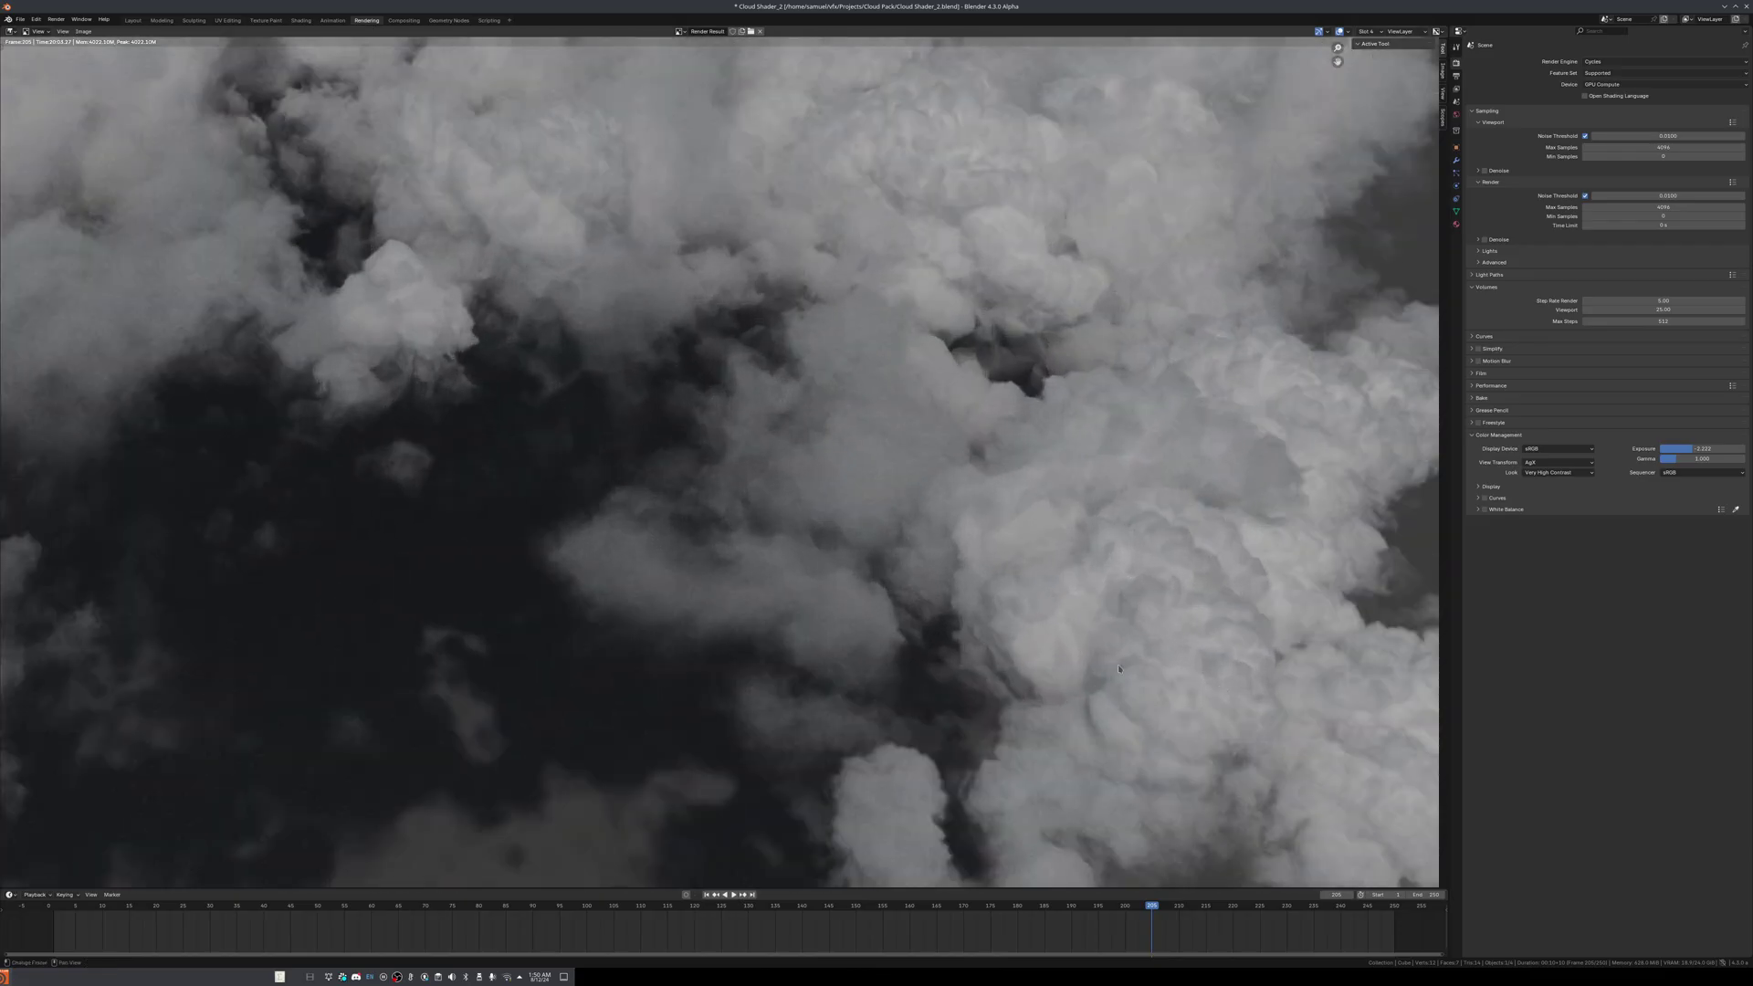
scroll(801, 545, "down", 4)
scroll(801, 544, "up", 2)
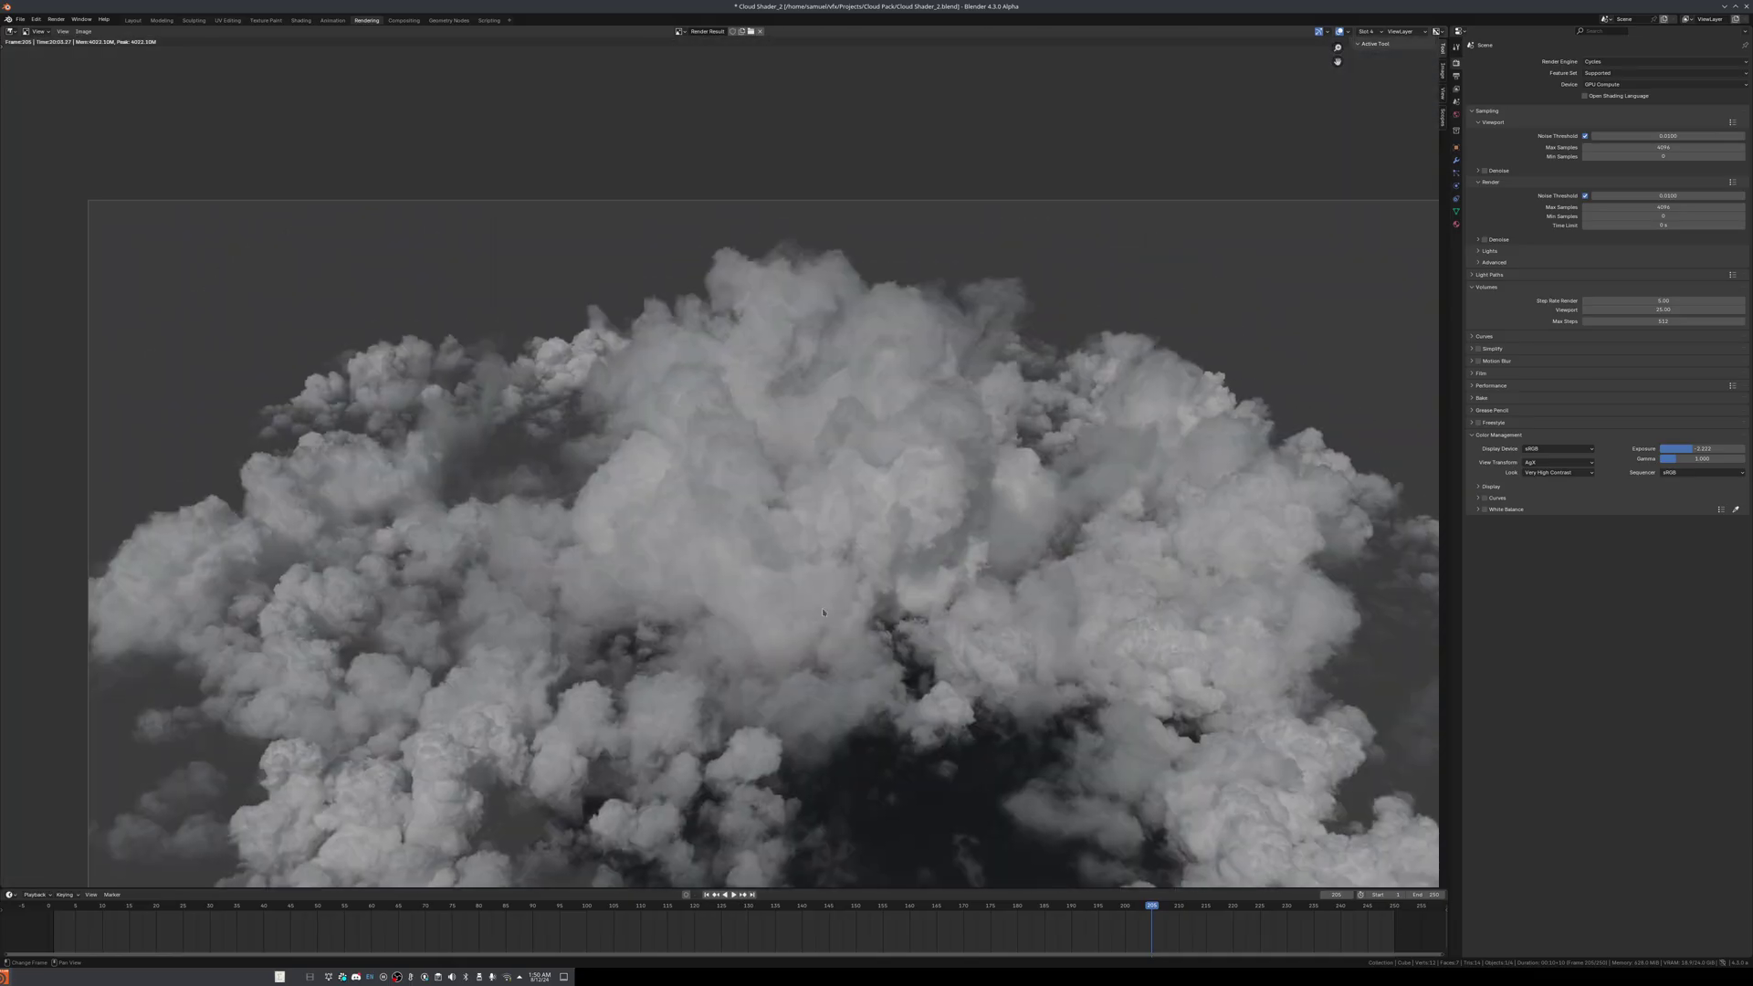
scroll(800, 544, "up", 1)
scroll(801, 543, "up", 1)
middle_click_drag(801, 545, 782, 529)
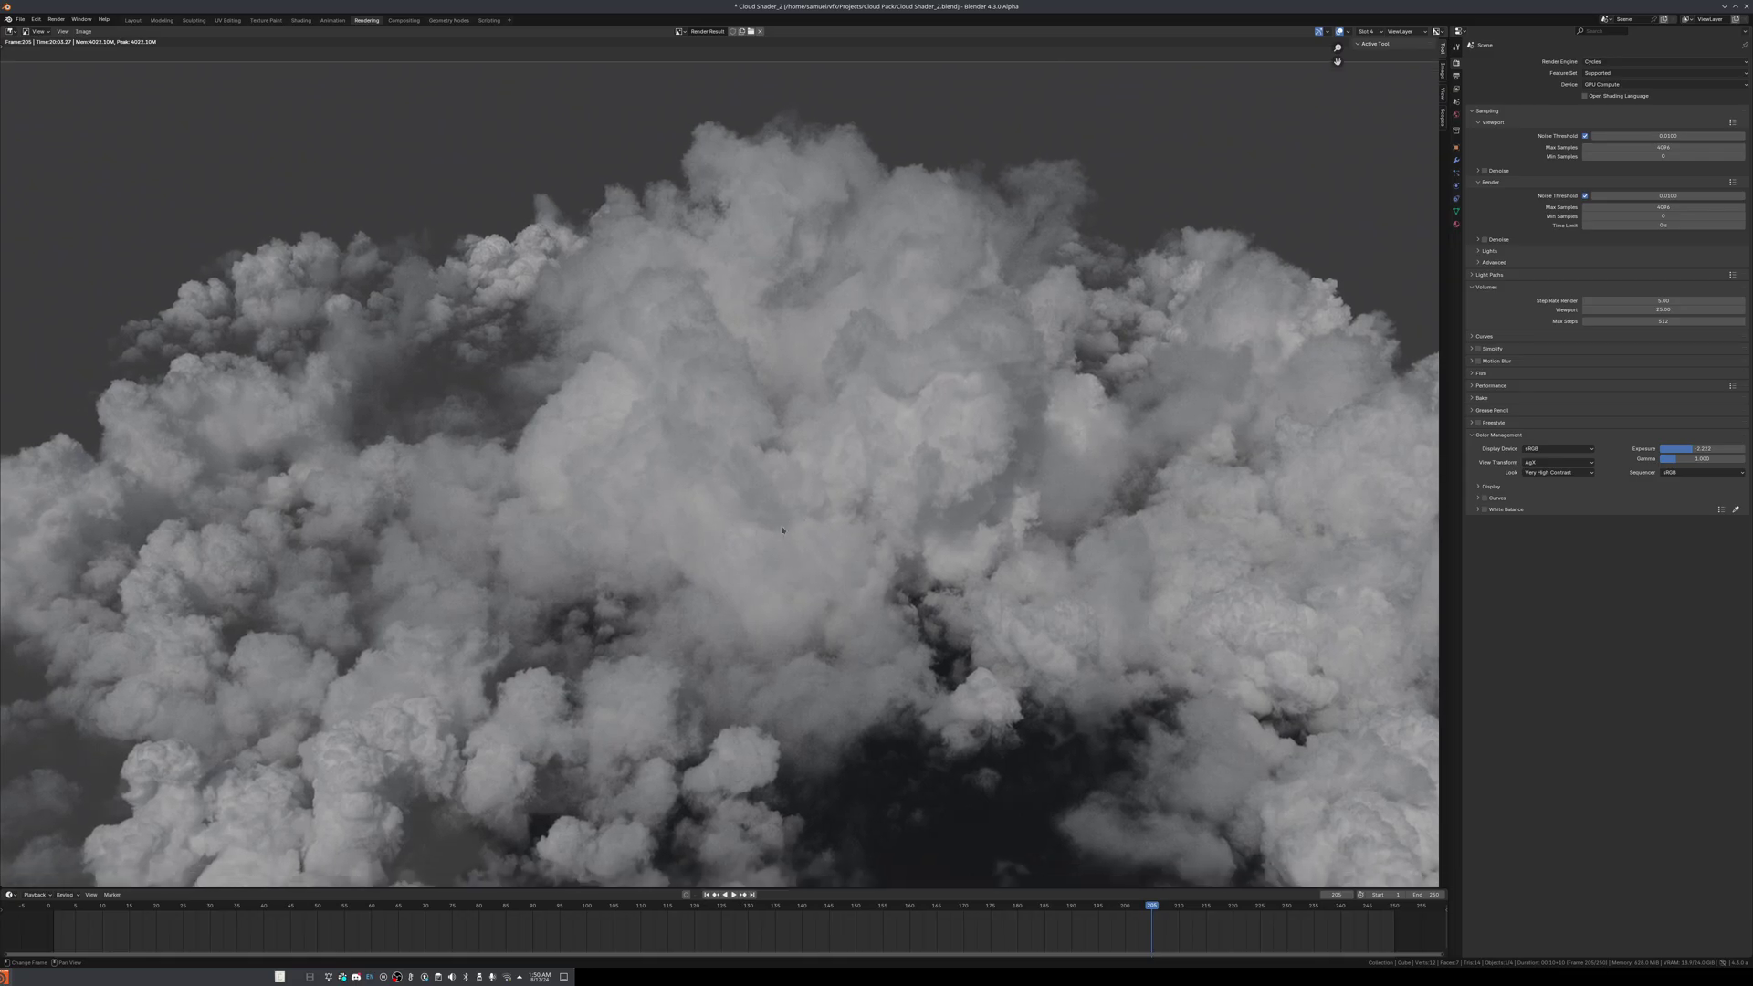